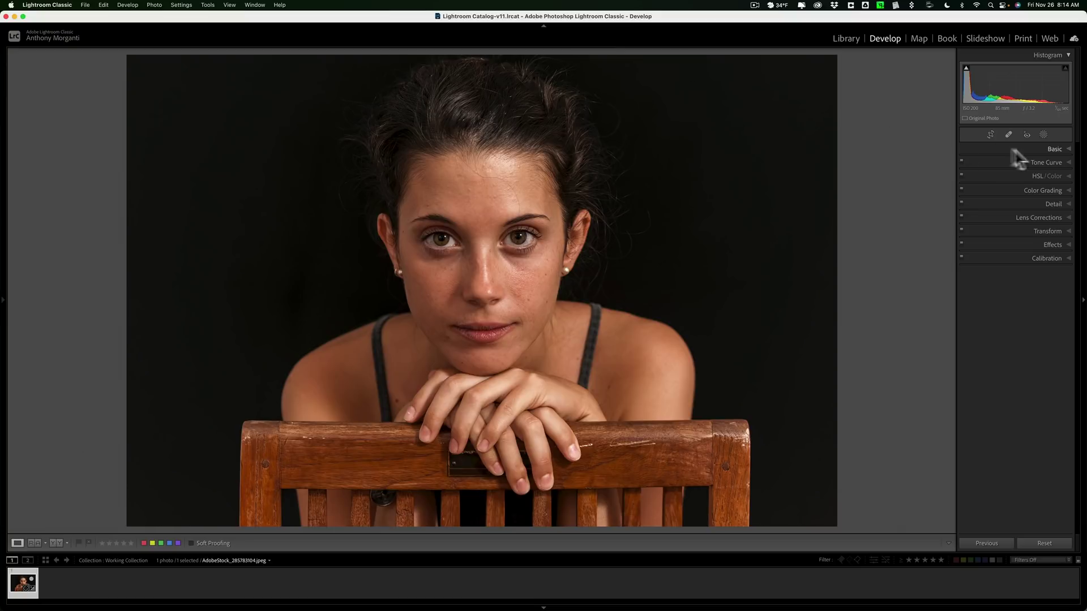
# After checking the Basic tone panel, open the portrait in Photoshop 2022 as a copy with Lightroom adjustments
pyautogui.click(1048, 148)
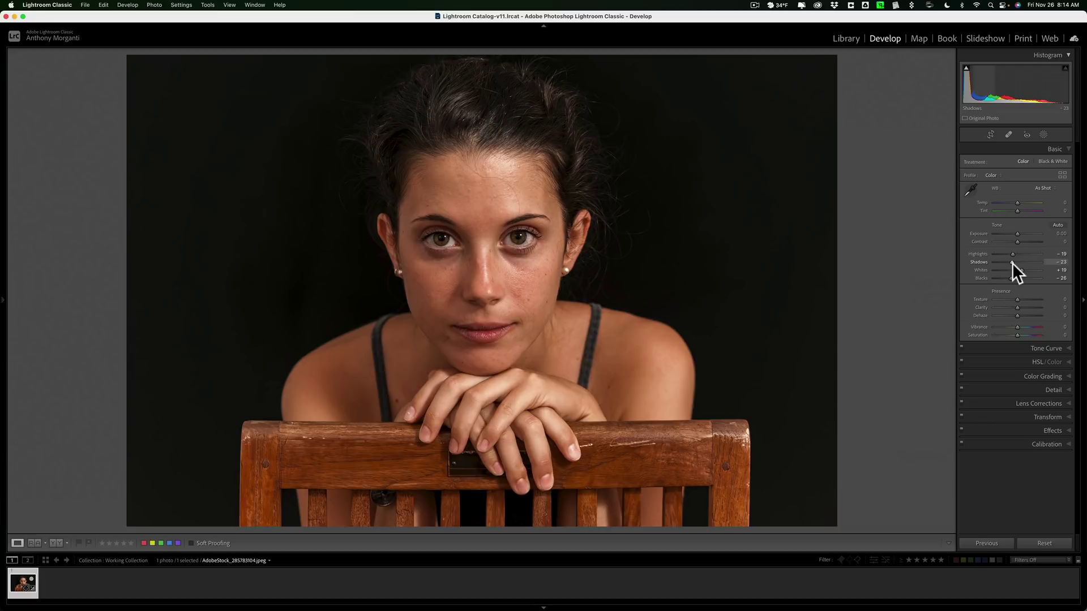
pyautogui.click(1048, 147)
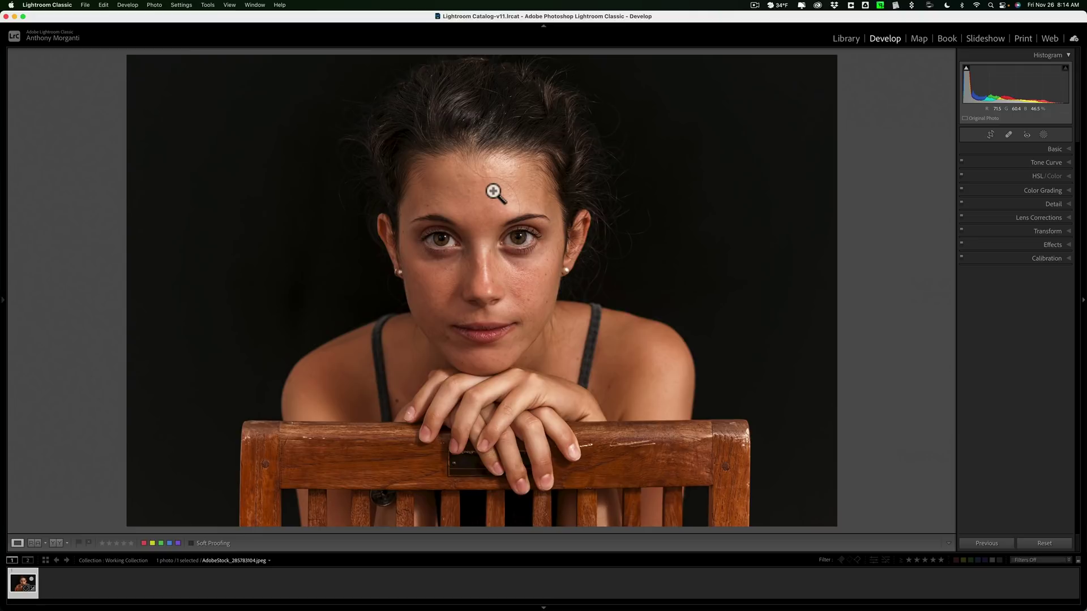
pyautogui.rightClick(365, 135)
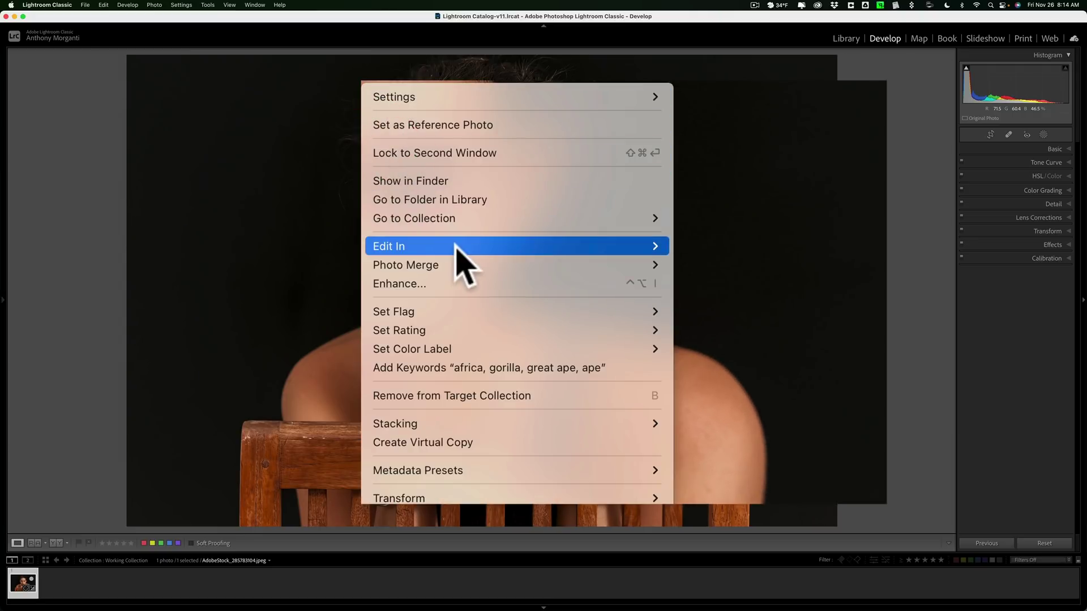
pyautogui.moveTo(469, 249)
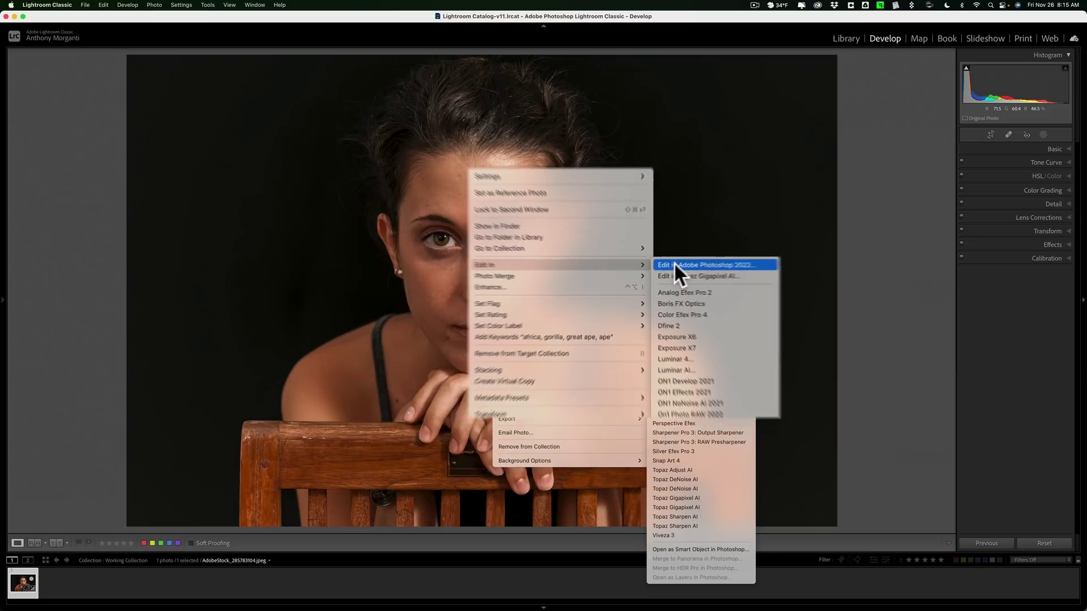
pyautogui.click(668, 266)
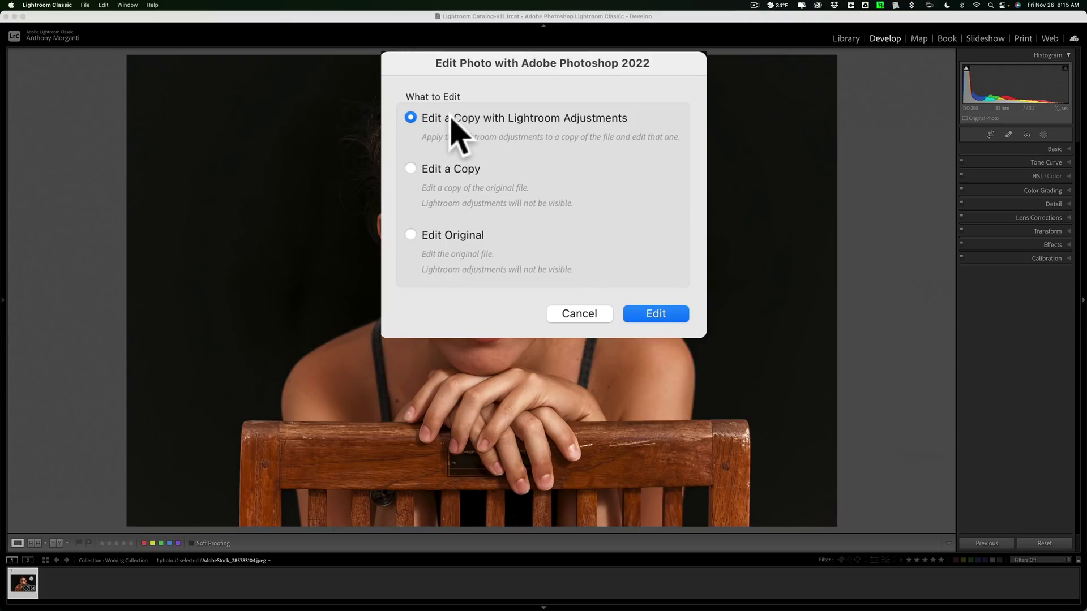
pyautogui.click(663, 319)
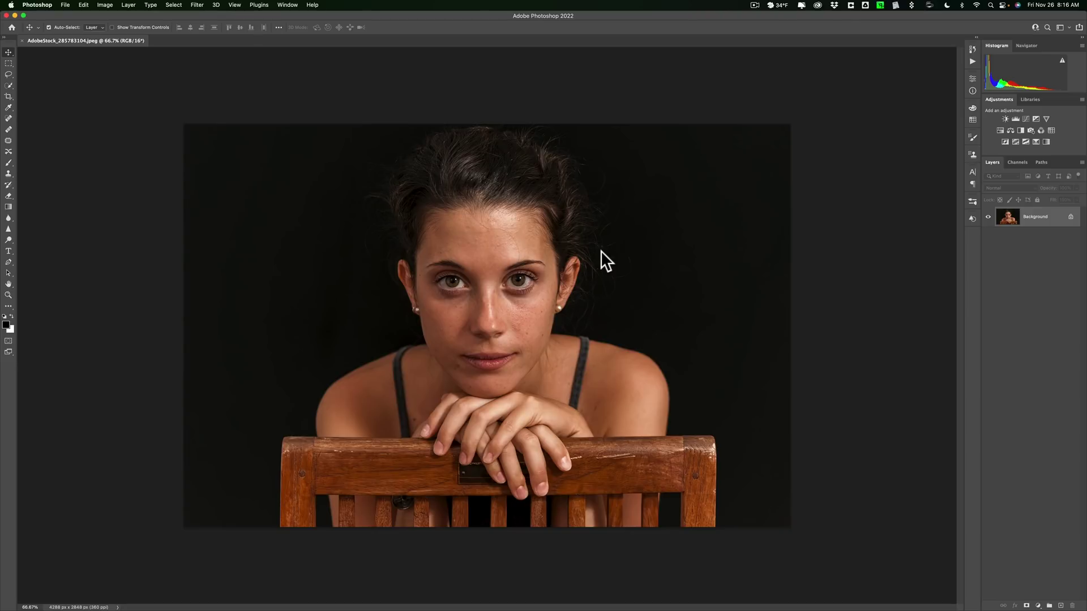
# Open the Filter menu for the newly opened portrait
pyautogui.click(201, 6)
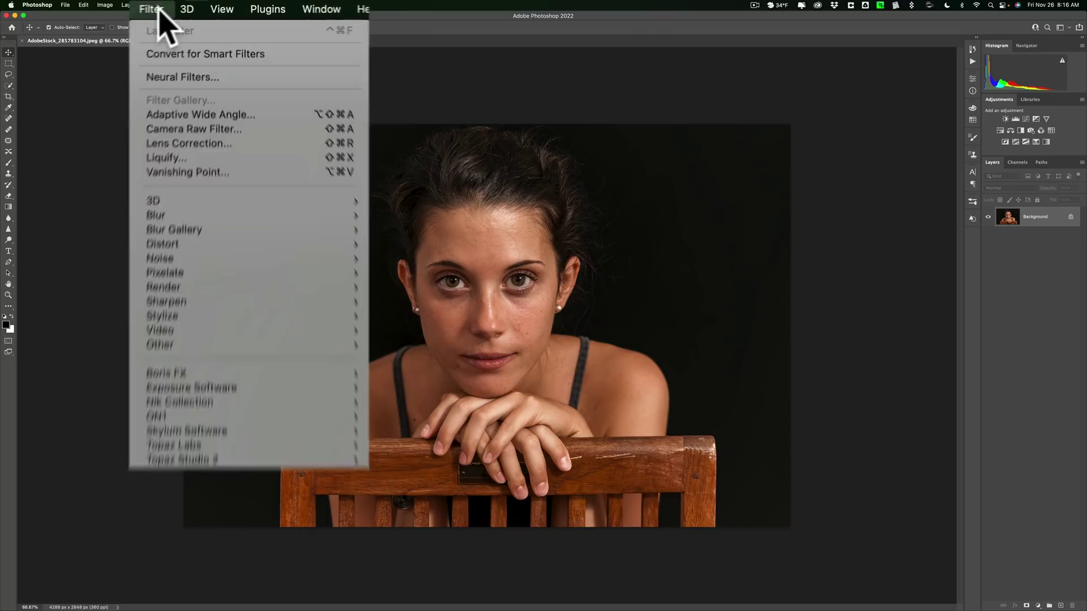
# Apply the Skin Smoothing neural filter (Blur 50, Smoothness 0), output to a new layer
pyautogui.click(200, 40)
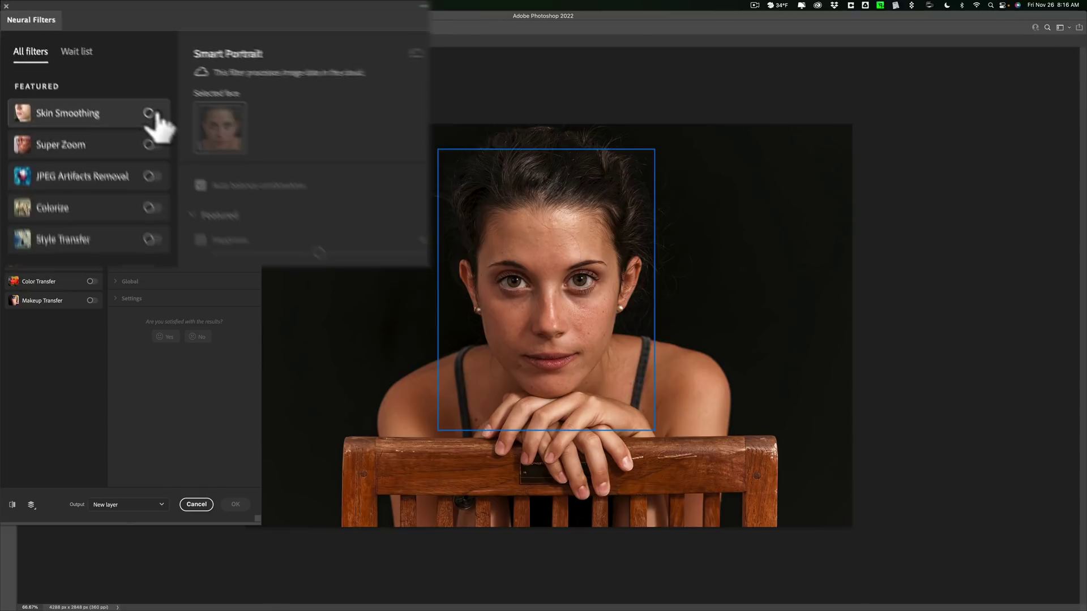
pyautogui.click(92, 89)
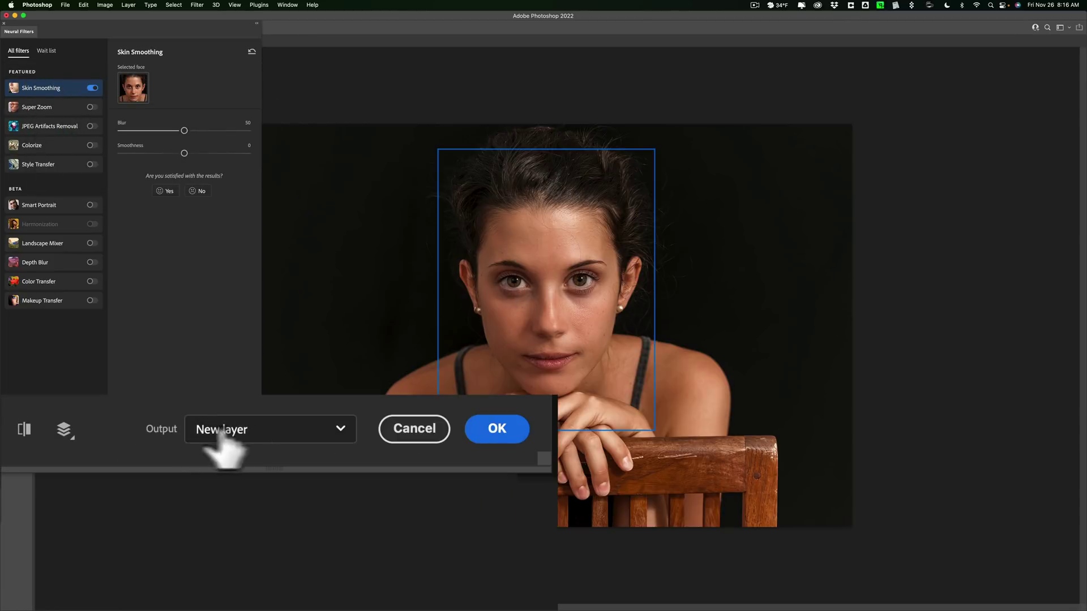
pyautogui.click(339, 429)
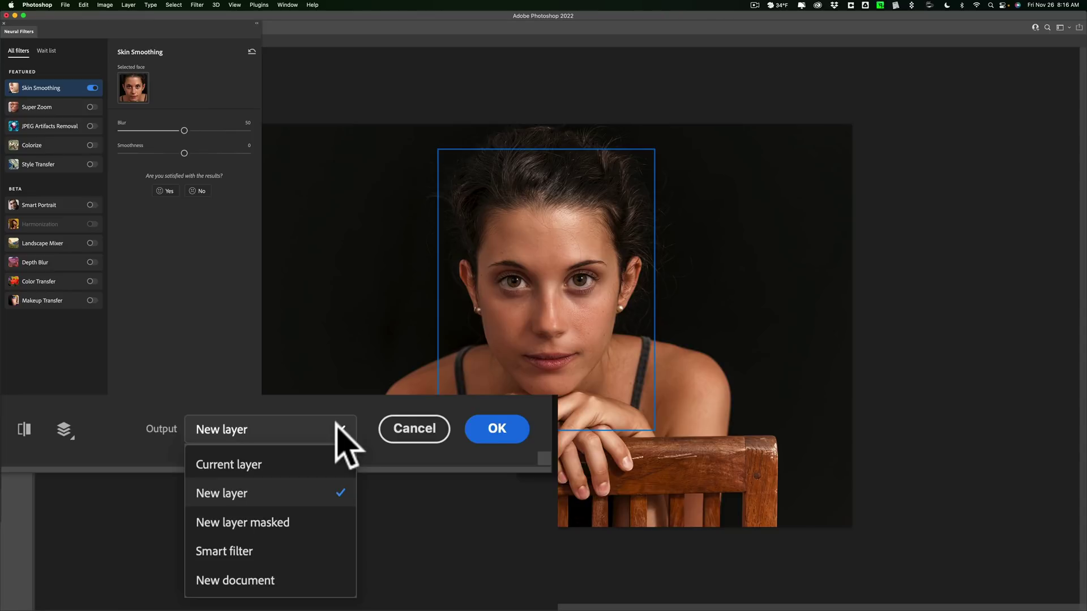
pyautogui.click(184, 446)
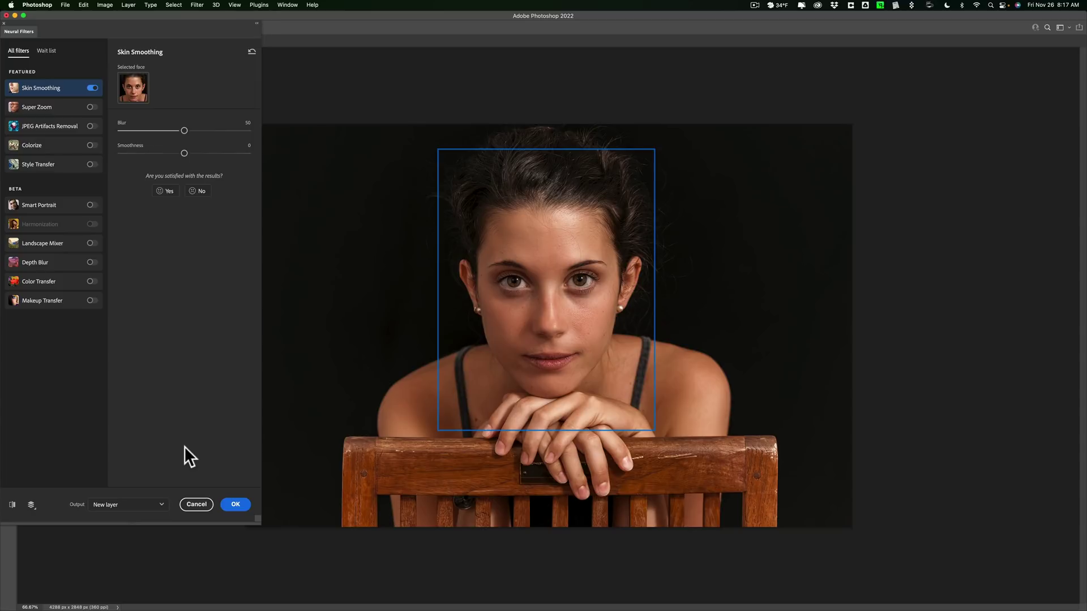
pyautogui.click(235, 504)
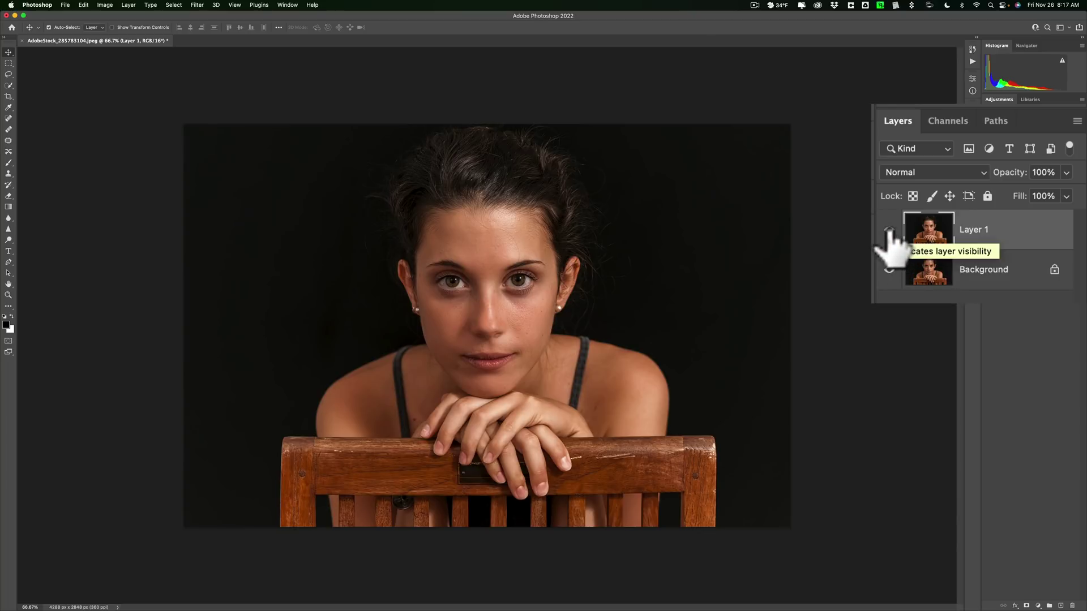
# Toggle Layer 1's visibility to compare the smoothed skin against the original Background
pyautogui.click(988, 217)
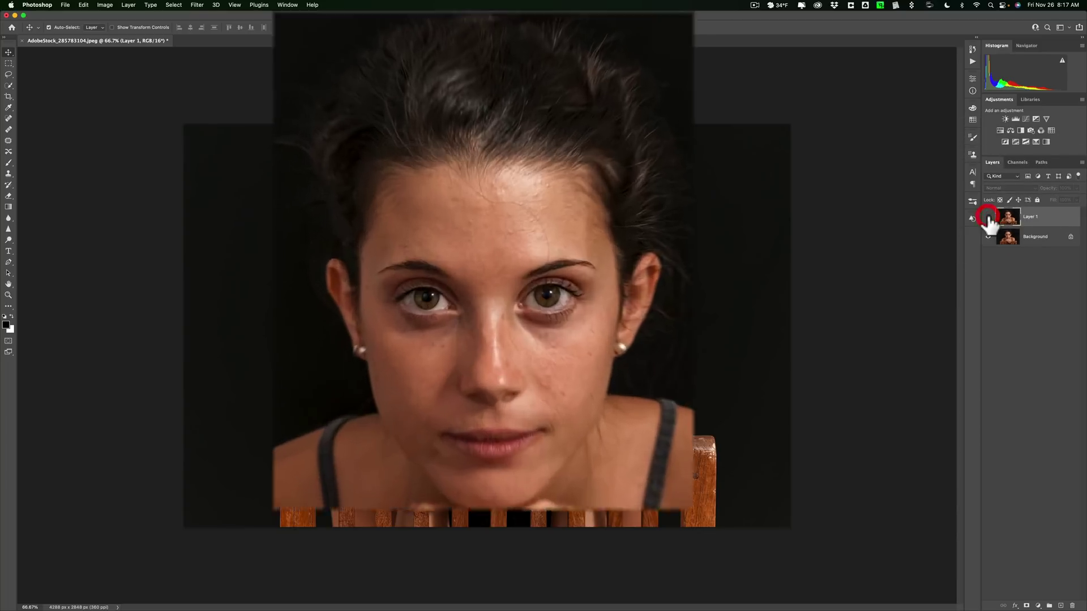
pyautogui.click(987, 217)
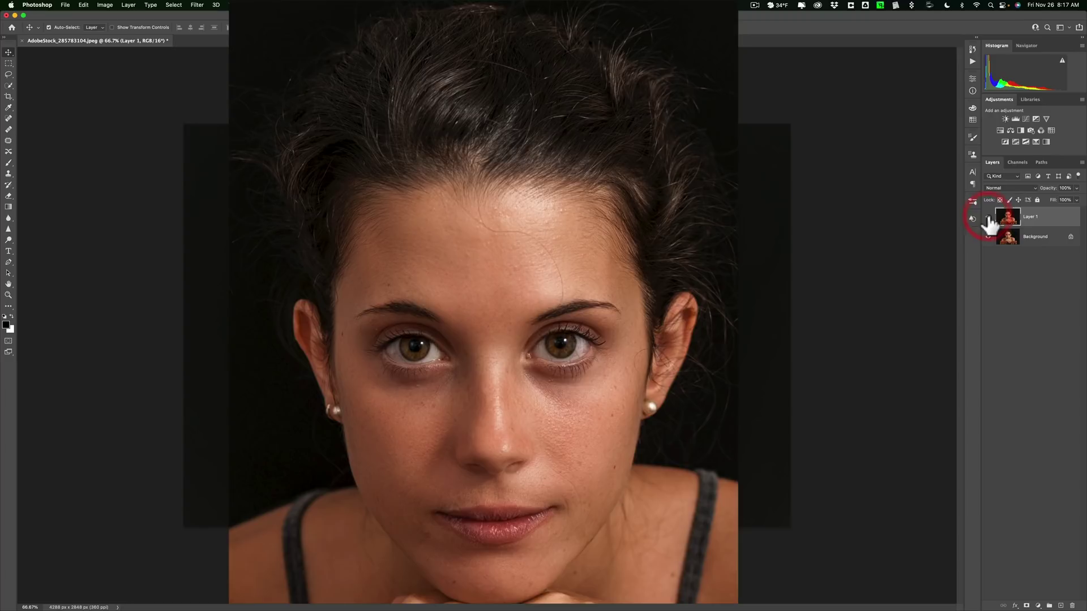
pyautogui.click(987, 217)
pyautogui.click(988, 217)
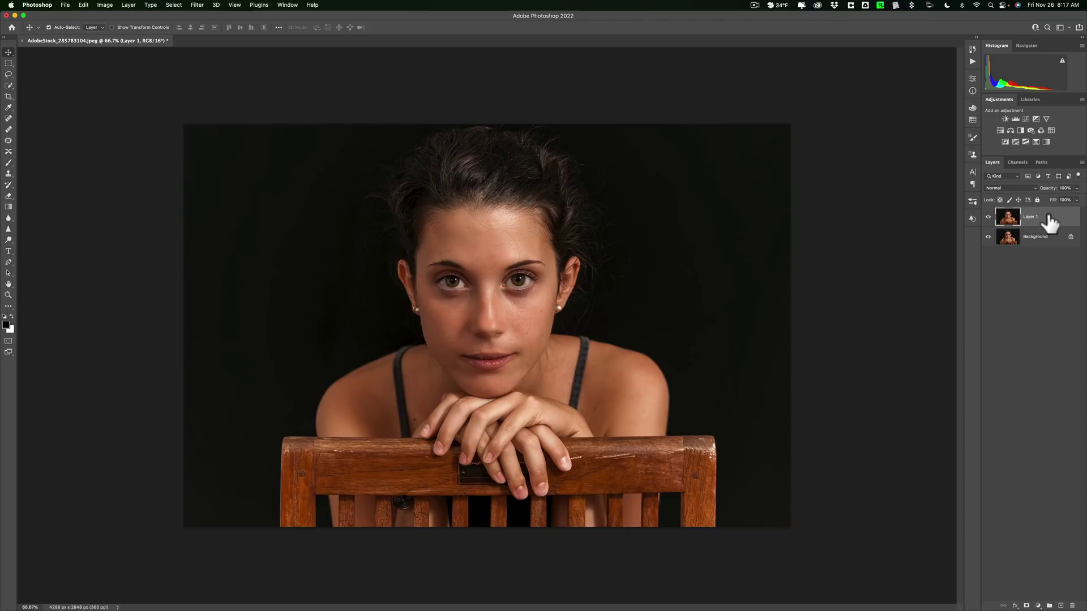
pyautogui.moveTo(1048, 221)
pyautogui.mouseDown()
pyautogui.moveTo(1069, 597)
pyautogui.moveTo(1036, 412)
pyautogui.moveTo(1031, 225)
pyautogui.mouseUp()
# Try the Healing and Spot Healing brushes, then settle on the Quick Selection tool
pyautogui.press('j')
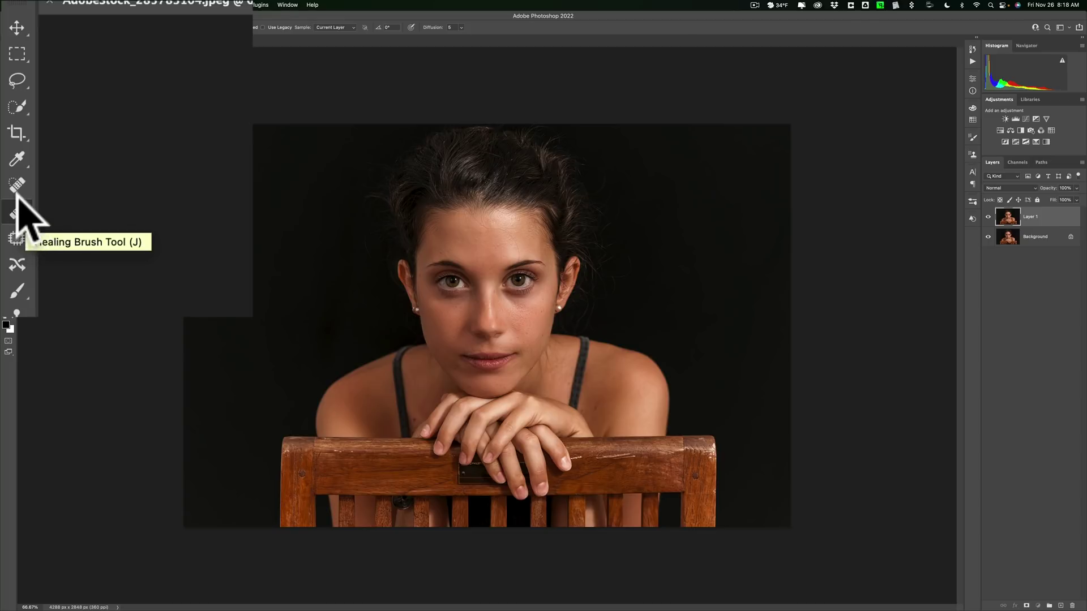
pyautogui.click(17, 185)
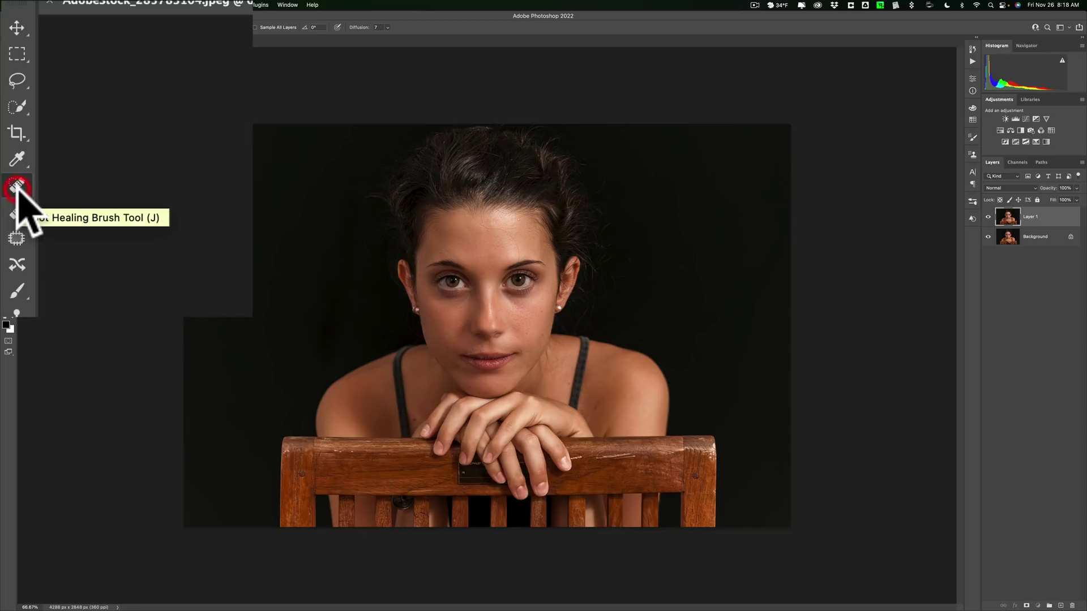
pyautogui.click(23, 106)
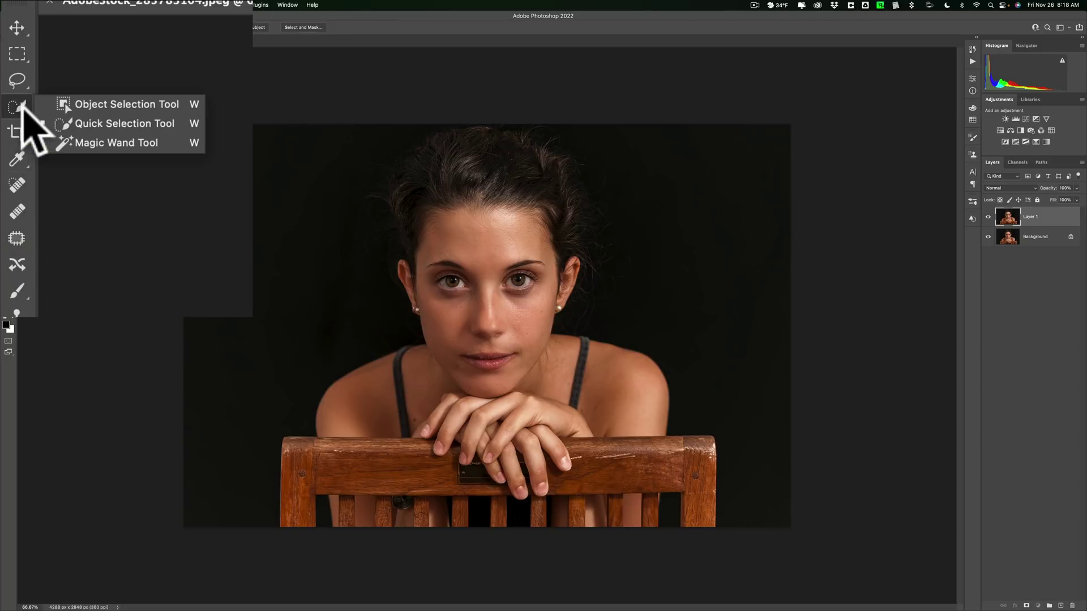
pyautogui.click(23, 106)
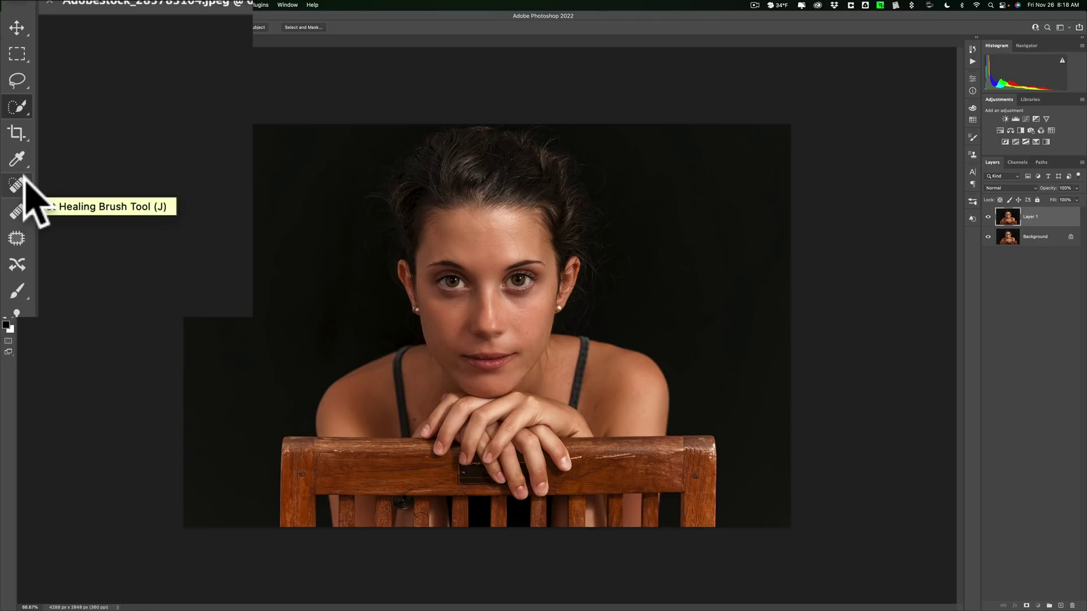
# Switch to Spot Healing, check its 50-px brush, and set the type to Proximity Match
pyautogui.press('j')
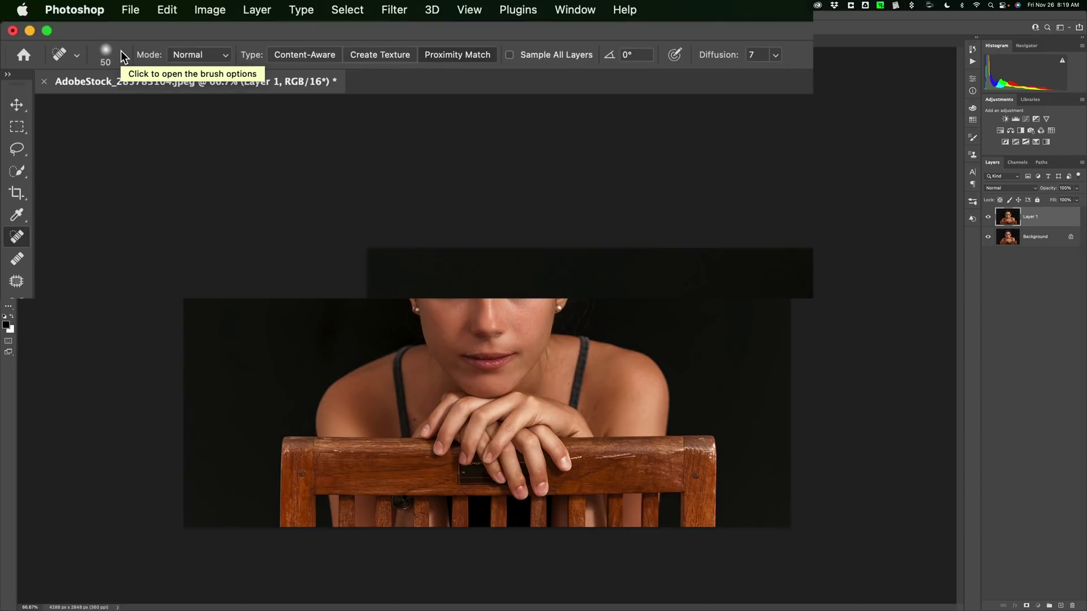
pyautogui.click(120, 50)
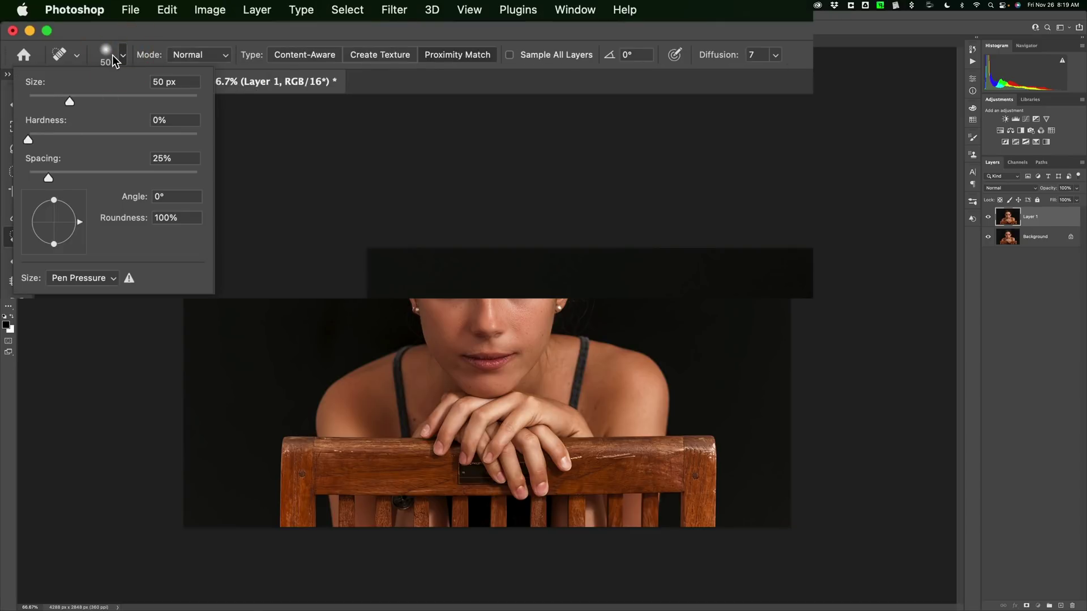
pyautogui.click(151, 57)
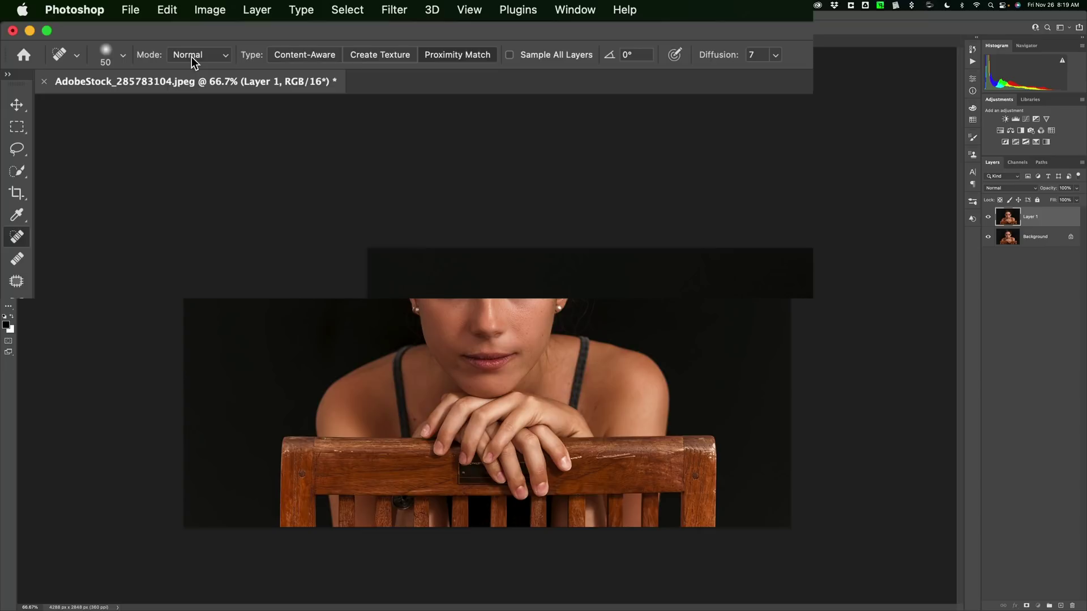
pyautogui.click(301, 54)
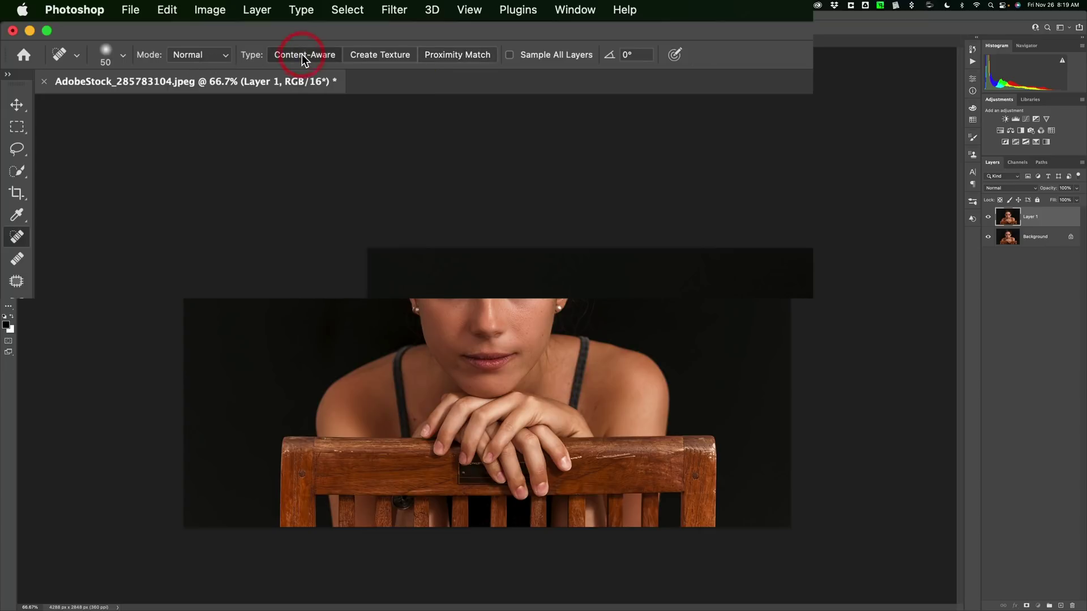
pyautogui.click(460, 60)
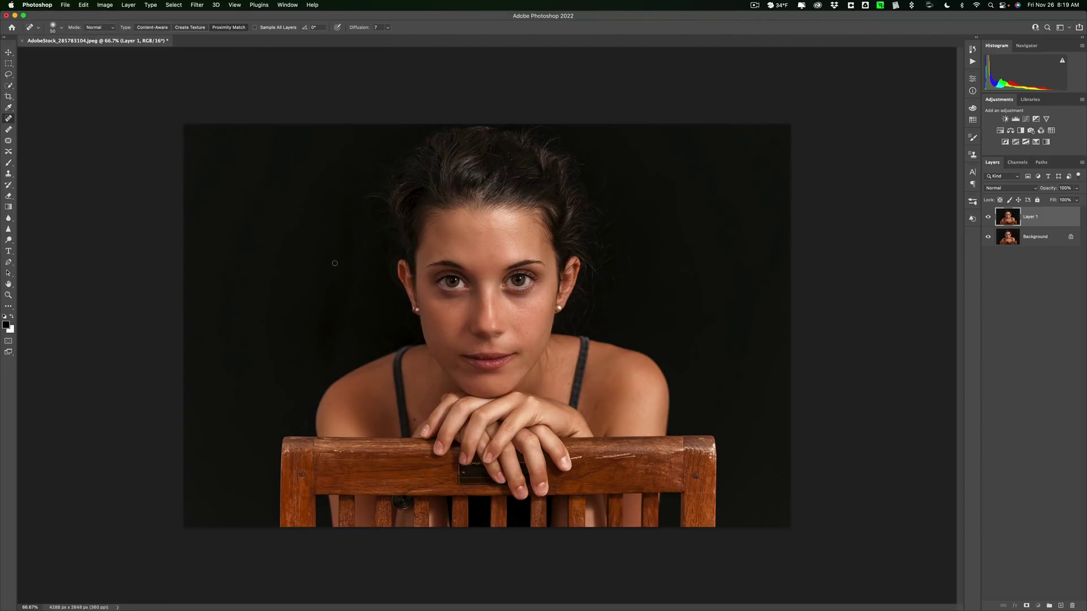
# Heal three chin blemishes with a 70-px spot healing brush
pyautogui.press(']')
pyautogui.press(']')
pyautogui.press(']')
pyautogui.press('[')
pyautogui.click(459, 367)
pyautogui.click(453, 362)
pyautogui.click(455, 363)
# Shrink the brush to 60 px and paint out the forehead blemishes
pyautogui.press('[')
pyautogui.moveTo(476, 220); pyautogui.dragTo(516, 250)
pyautogui.moveTo(518, 251); pyautogui.dragTo(520, 256)
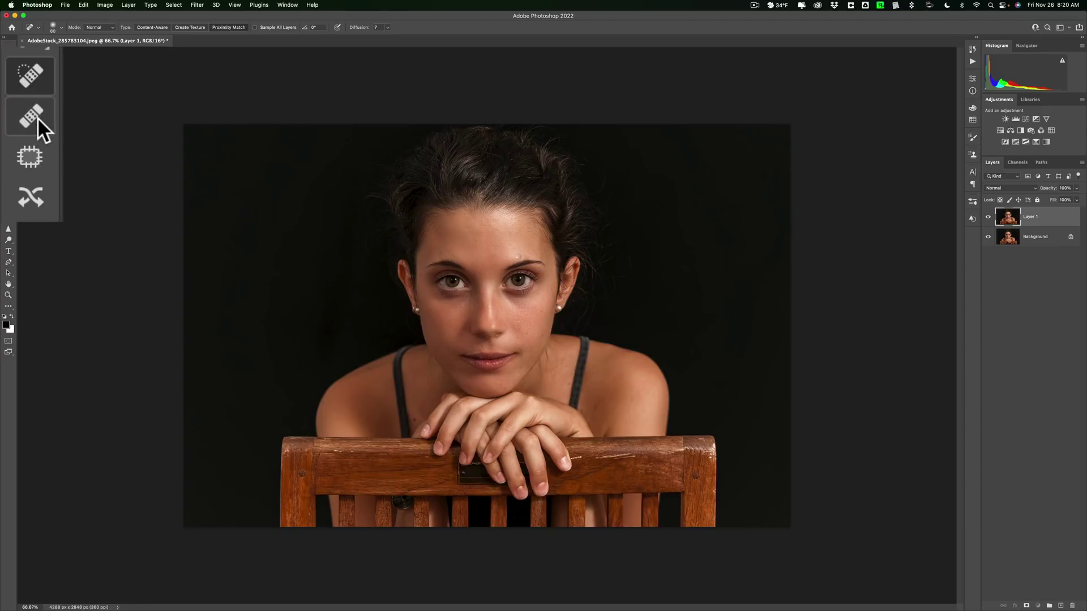
# Select the Healing Brush Tool with Shift+J and lower its brush hardness to 48%
pyautogui.hotkey('shift', 'j')
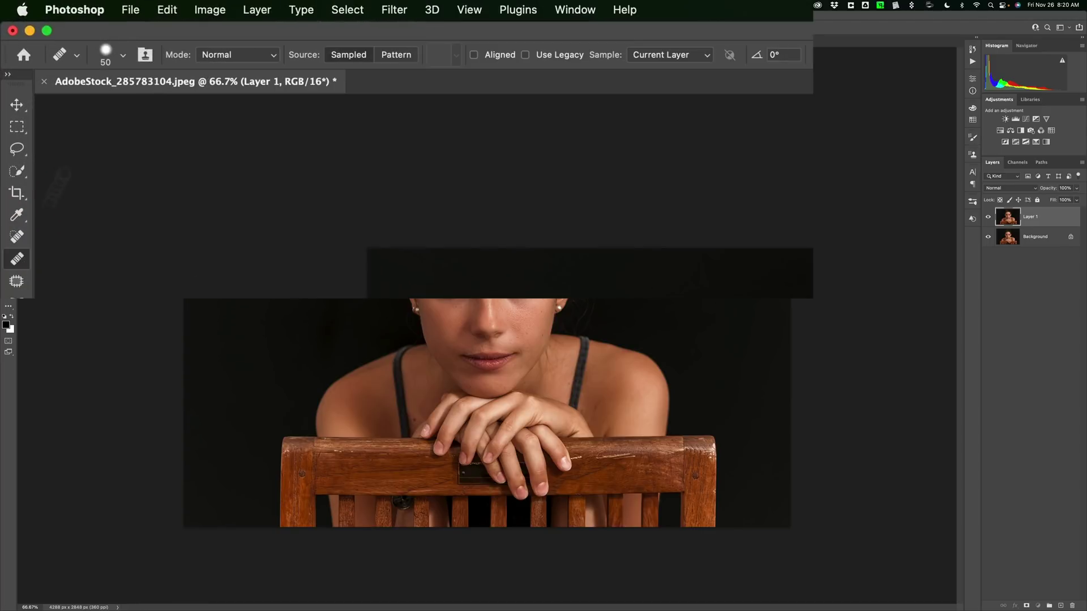
pyautogui.click(124, 55)
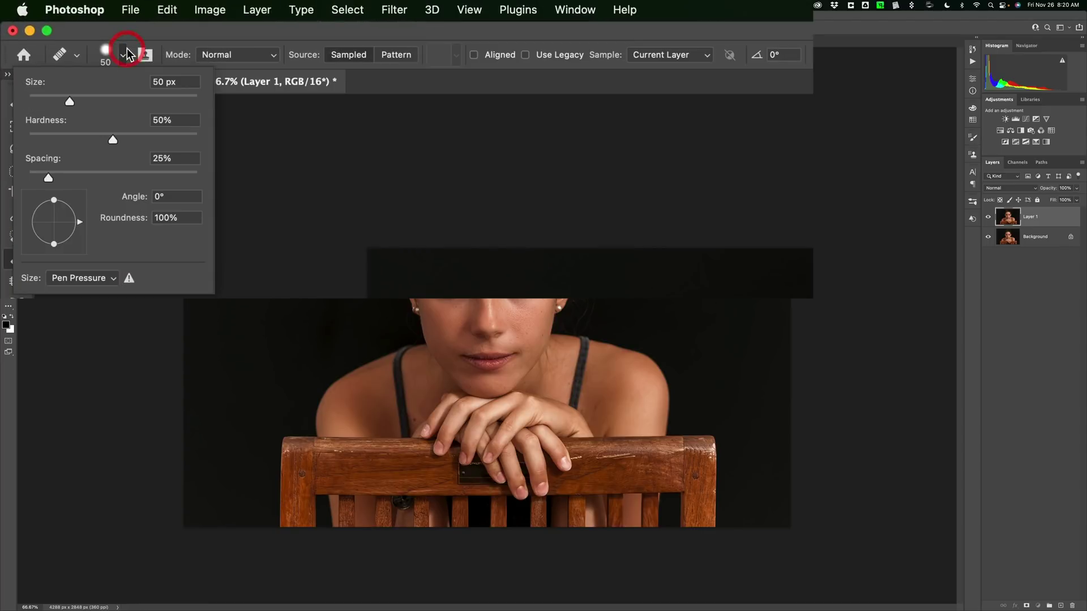
pyautogui.moveTo(113, 140); pyautogui.dragTo(110, 140)
pyautogui.click(122, 55)
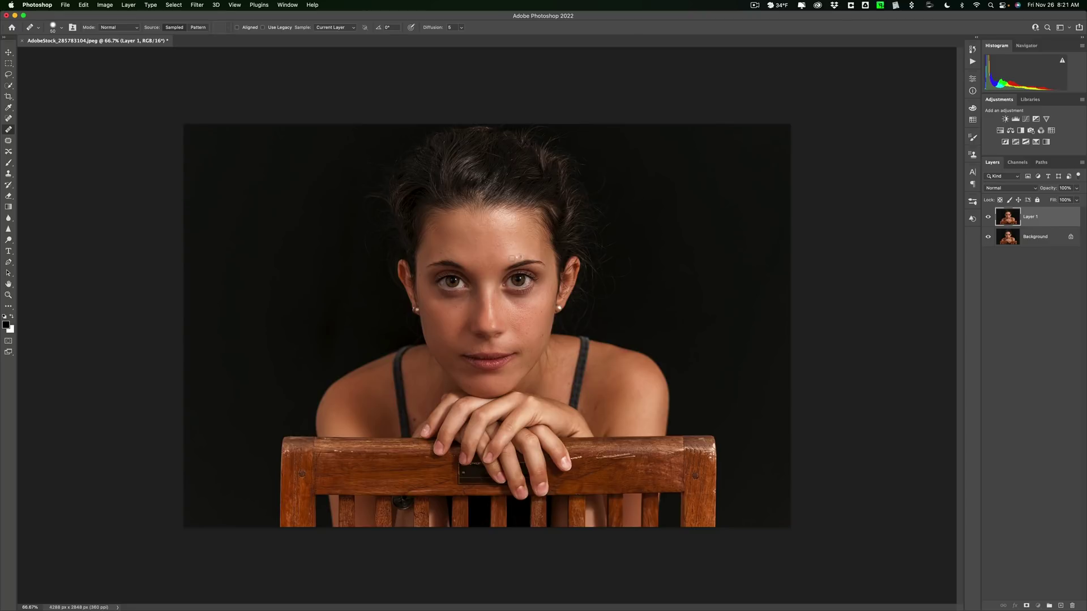
# Zoom to 100%, sample clean forehead skin, and heal the forehead mark above the brow
pyautogui.keyDown('alt'); pyautogui.scroll(-3, 508, 256); pyautogui.keyUp('alt')
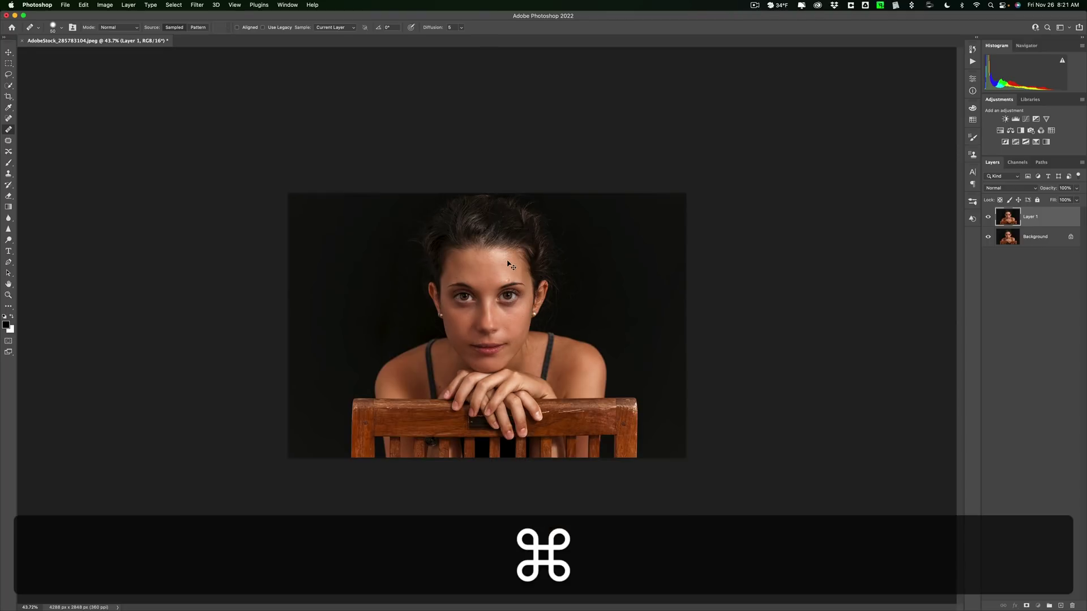
pyautogui.press('super+equal')
pyautogui.press('super+equal')
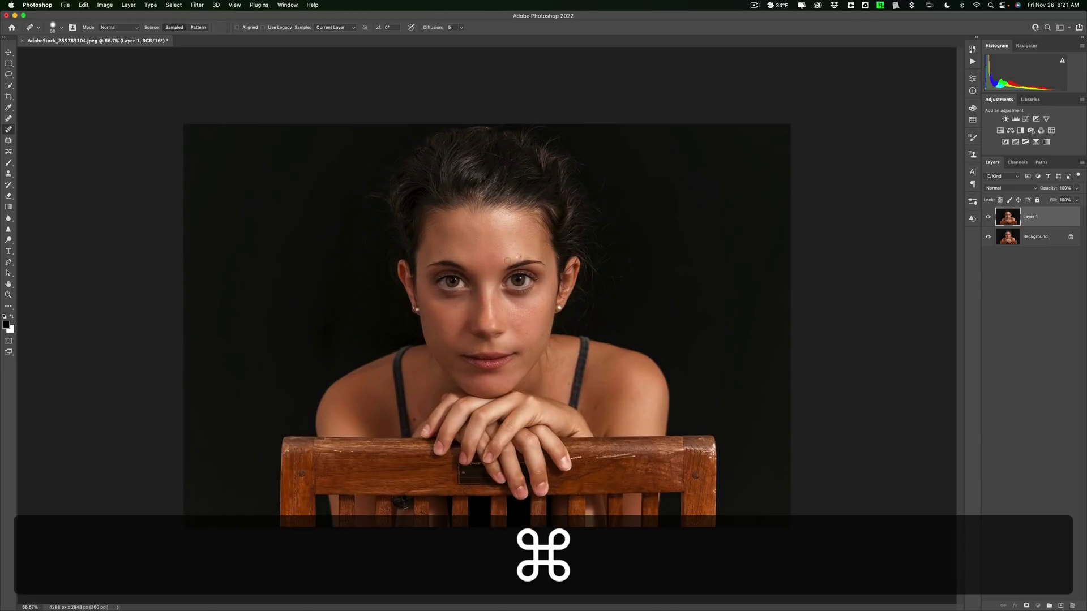
pyautogui.press('alt')
pyautogui.keyDown('alt'); pyautogui.click(507, 259); pyautogui.keyUp('alt')
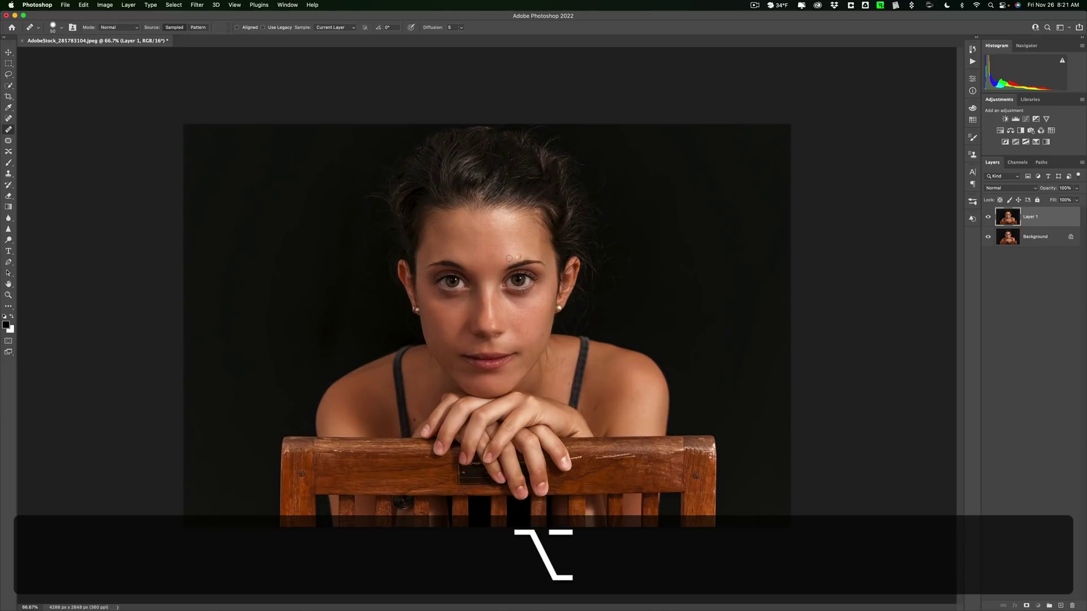
pyautogui.scroll(-3, 509, 259)
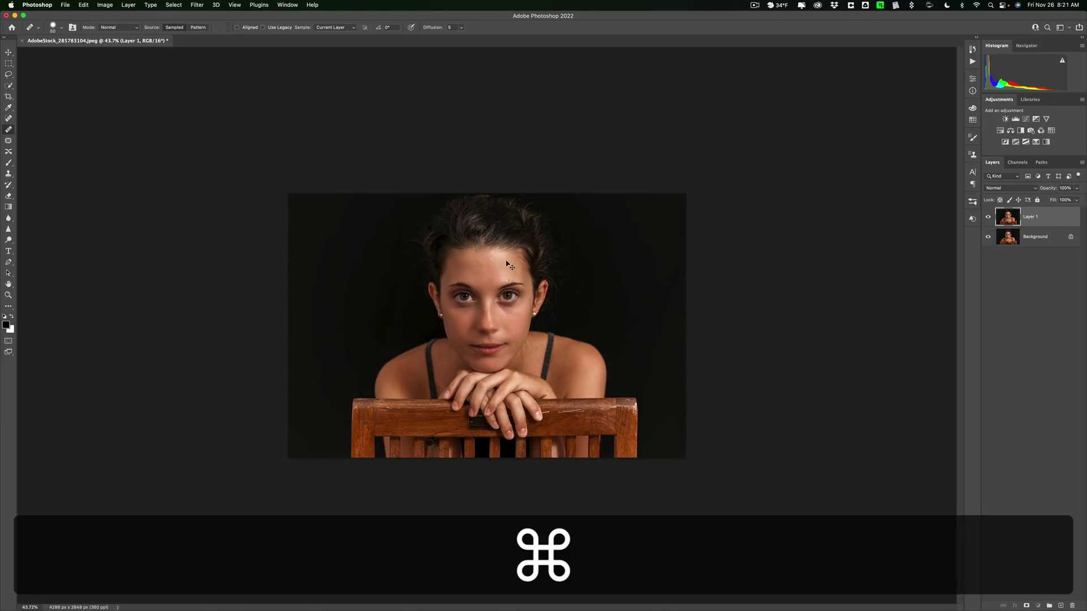
pyautogui.press('super+equal')
pyautogui.press('super+equal')
pyautogui.press('super+equal')
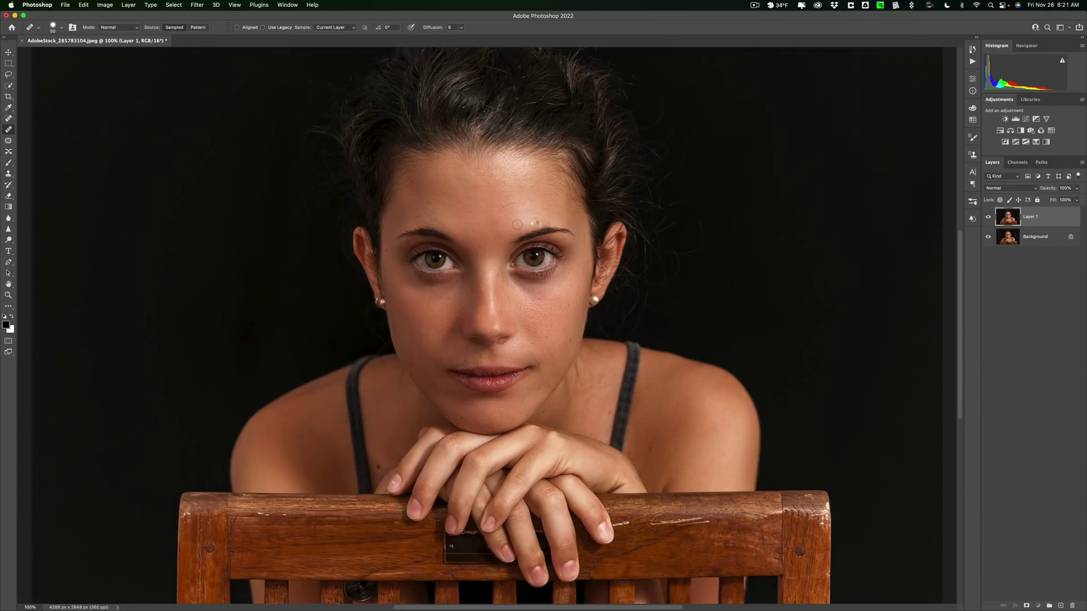
pyautogui.press('alt')
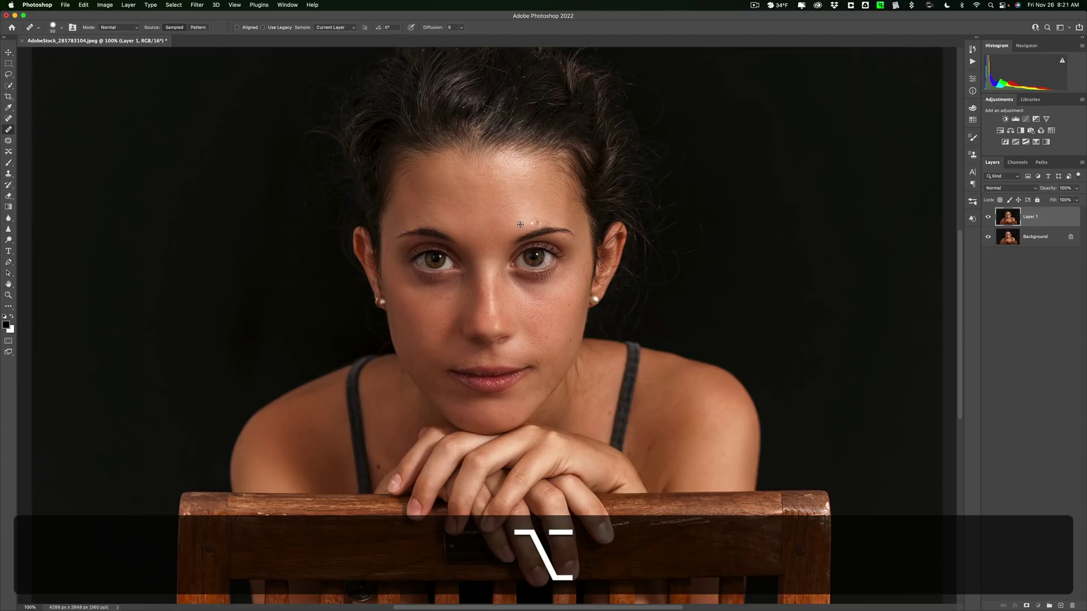
pyautogui.keyDown('alt'); pyautogui.click(520, 225); pyautogui.keyUp('alt')
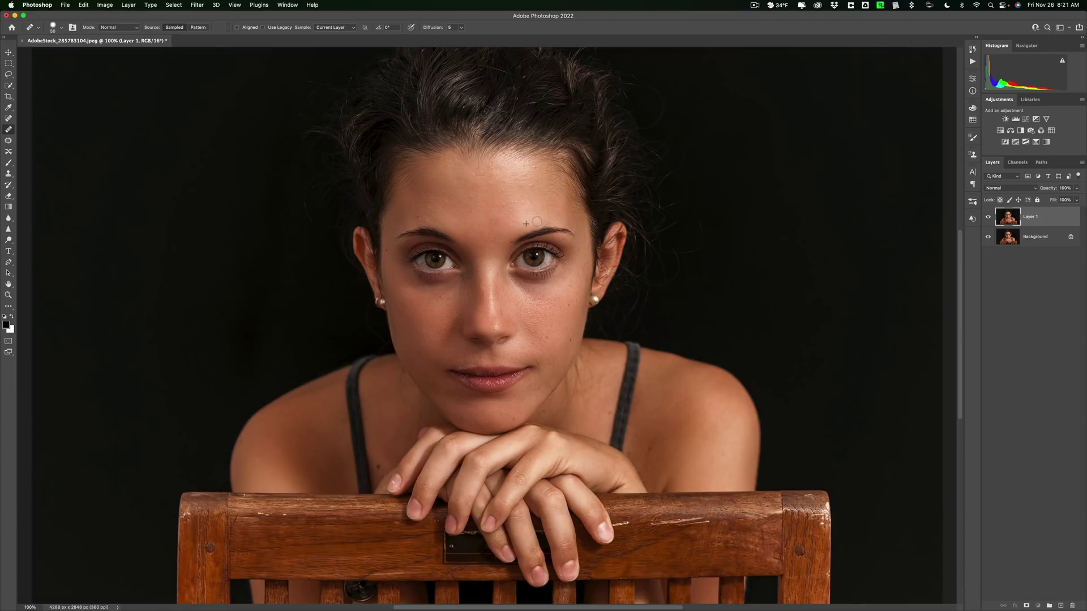
pyautogui.click(532, 222)
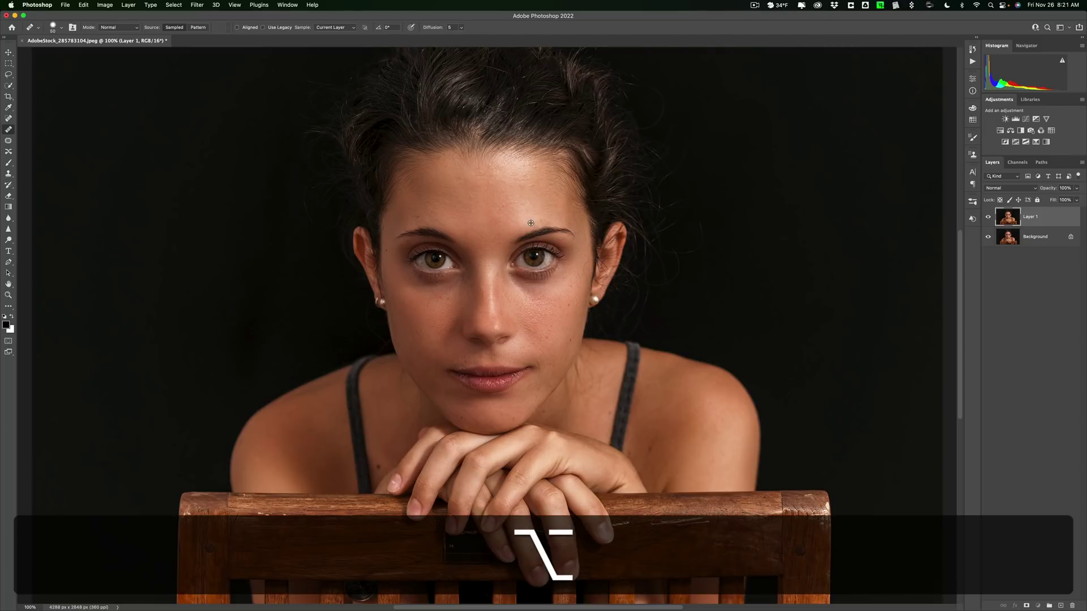
pyautogui.keyDown('alt'); pyautogui.click(531, 223); pyautogui.keyUp('alt')
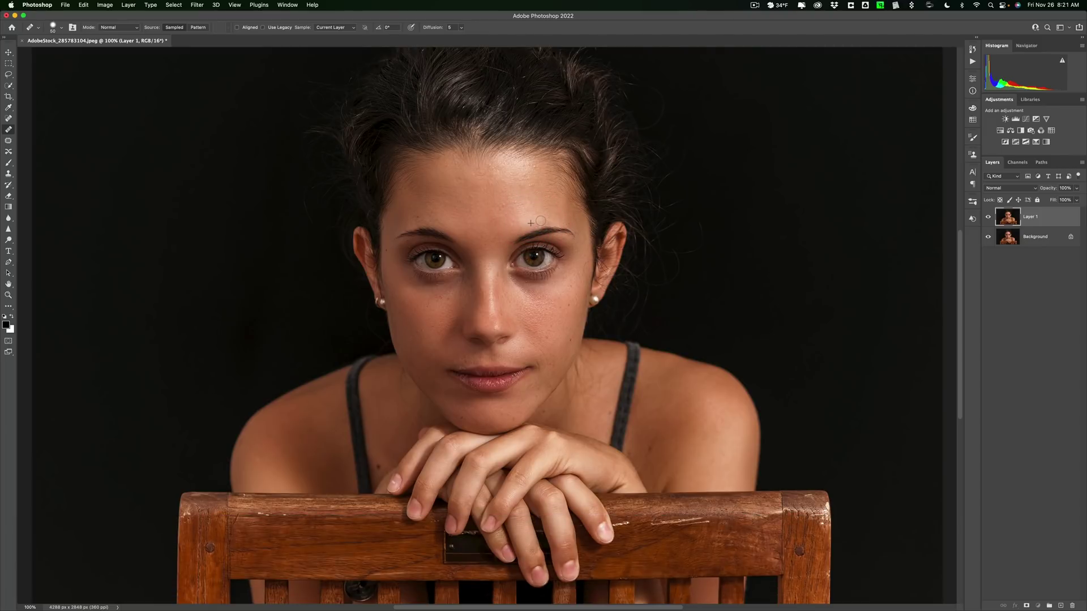
pyautogui.click(536, 220)
# Sample clean chin skin as the next healing source
pyautogui.press('alt')
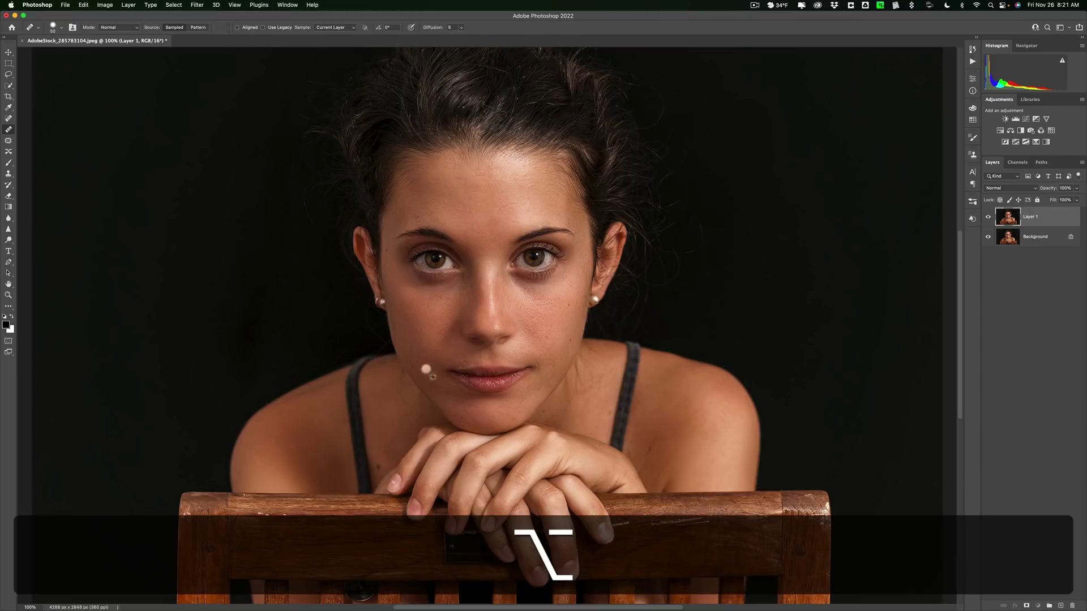
pyautogui.keyDown('alt'); pyautogui.click(436, 383); pyautogui.keyUp('alt')
pyautogui.keyDown('alt'); pyautogui.click(436, 383); pyautogui.keyUp('alt')
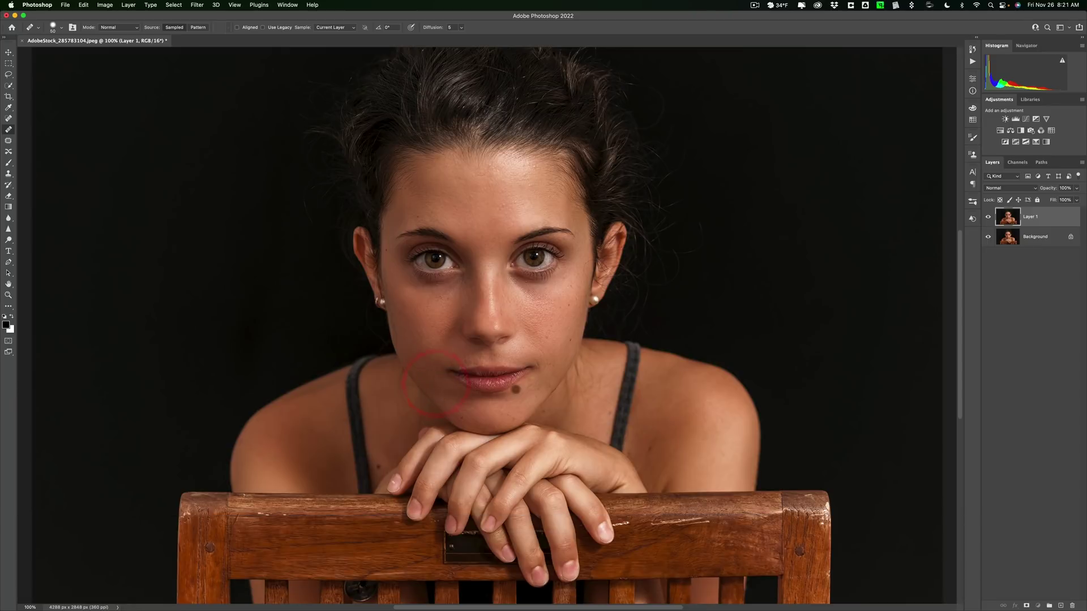
# Heal the dark forehead mole, save the portrait, and quit Photoshop back to Lightroom
pyautogui.click(489, 184)
pyautogui.click(65, 4)
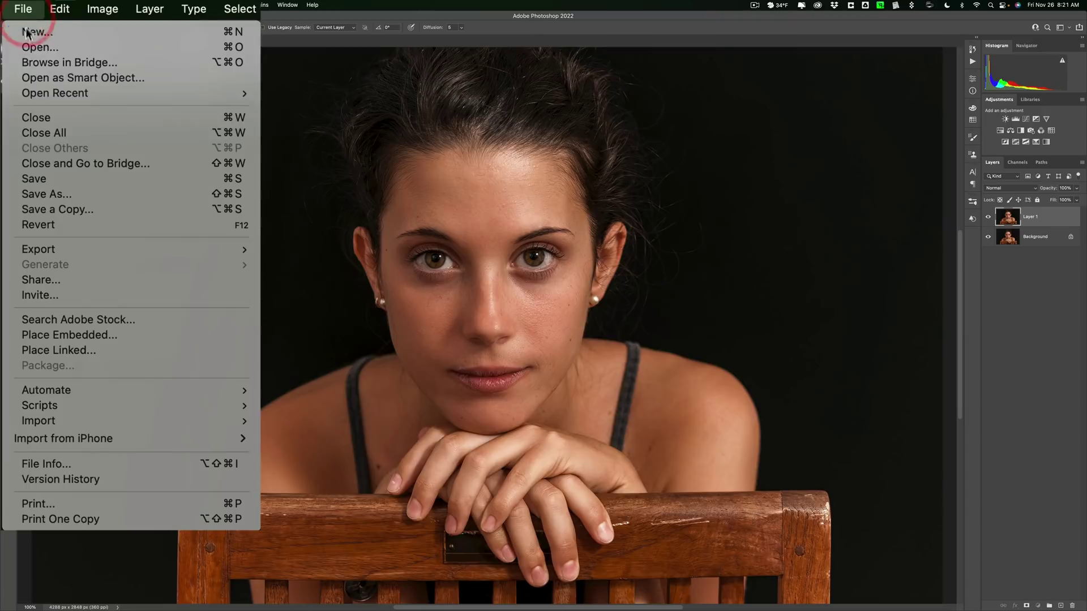
pyautogui.click(43, 179)
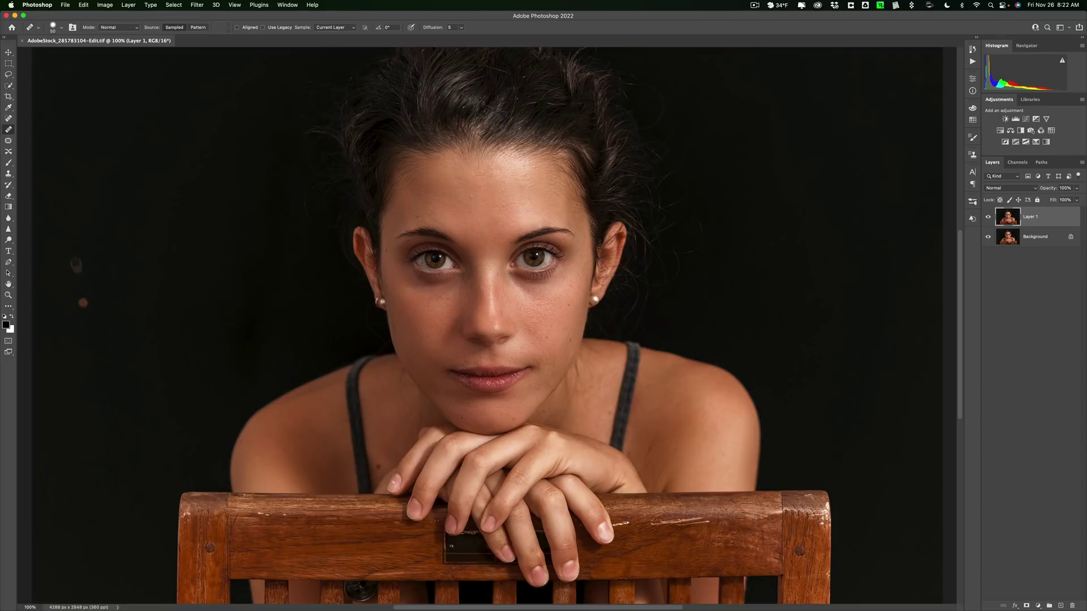
pyautogui.click(45, 8)
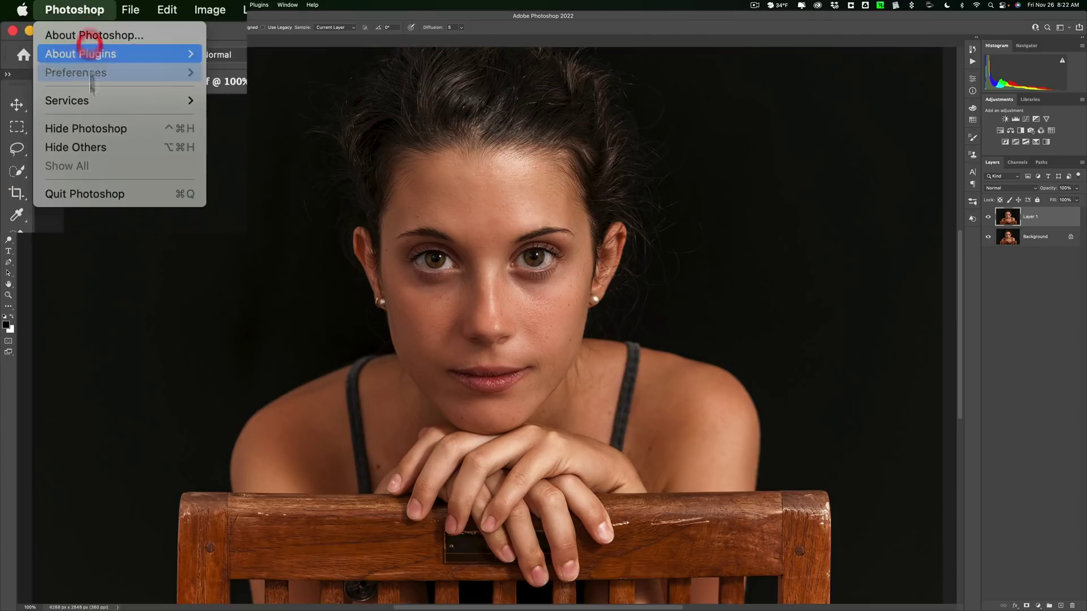
pyautogui.click(105, 193)
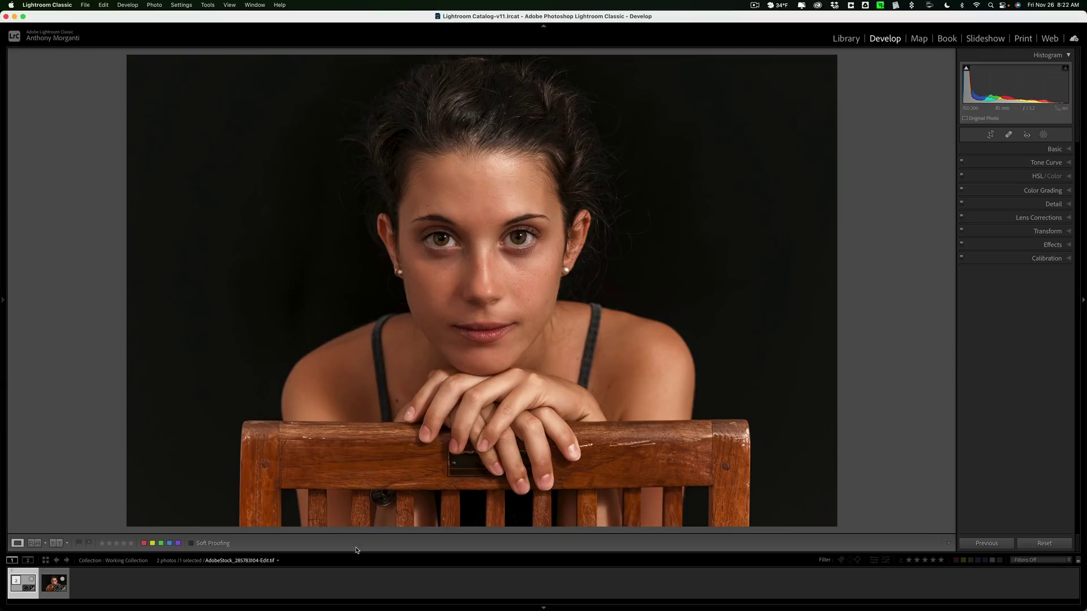
# Enlarge the filmstrip thumbnails and flip repeatedly between the original JPEG and the retouched TIFF copy
pyautogui.moveTo(358, 553); pyautogui.dragTo(363, 488)
pyautogui.click(149, 546)
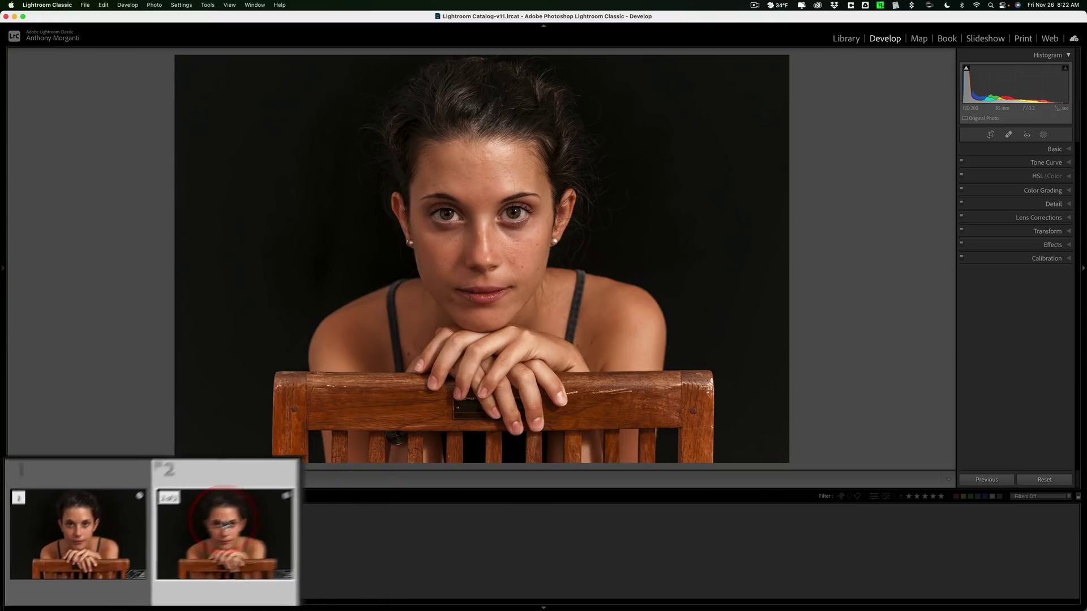
pyautogui.click(109, 496)
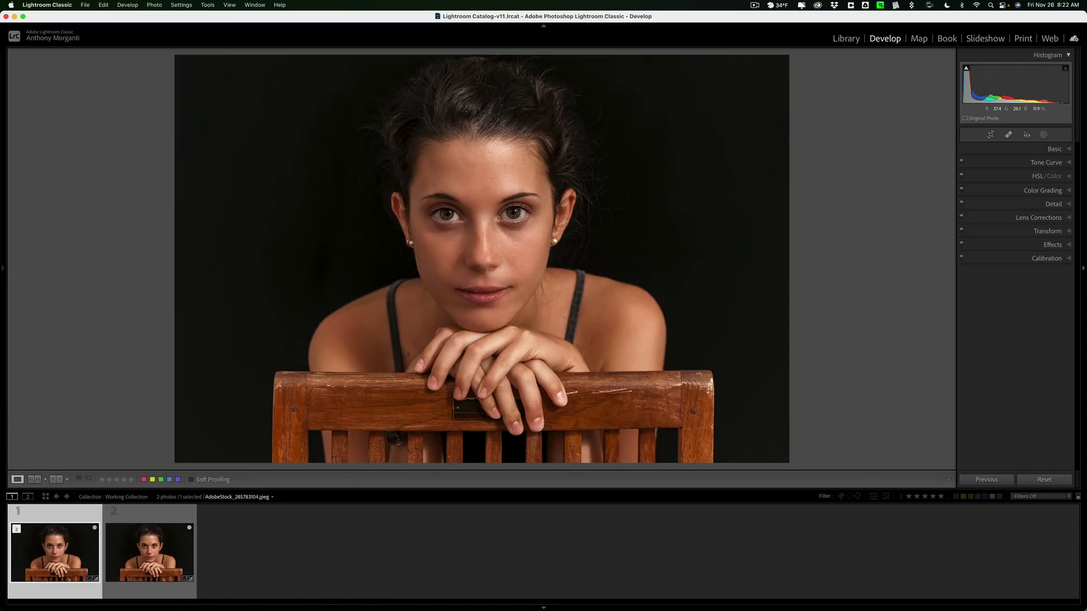
pyautogui.click(156, 557)
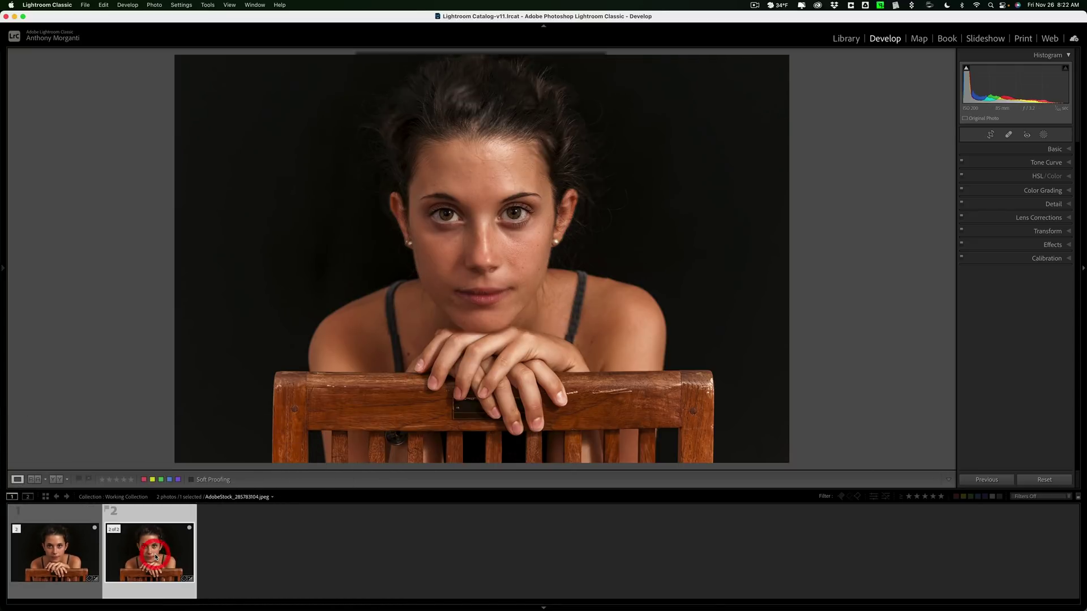
pyautogui.click(63, 550)
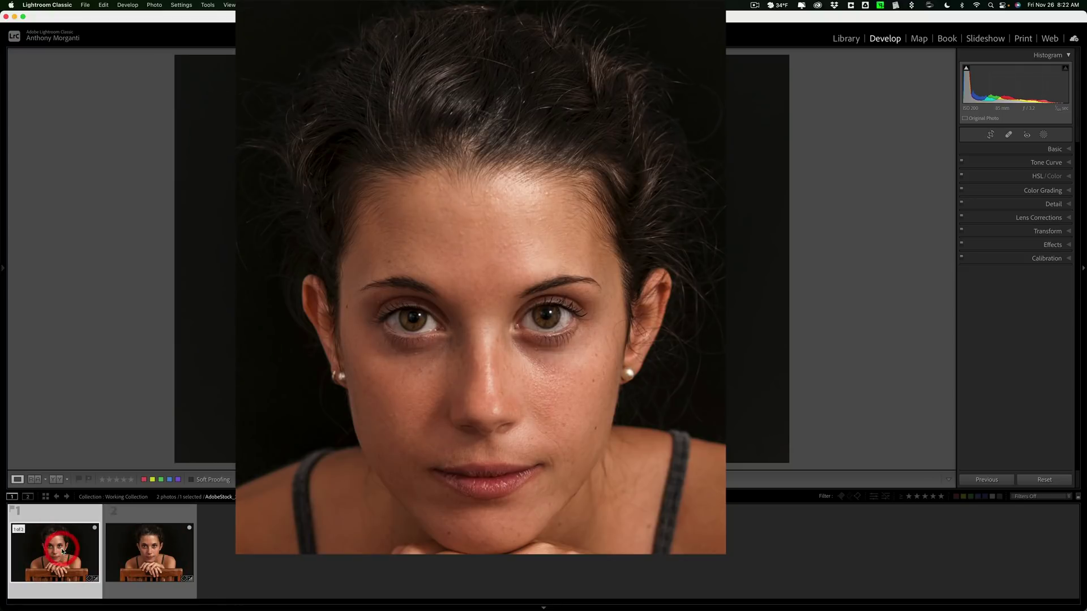
pyautogui.click(146, 553)
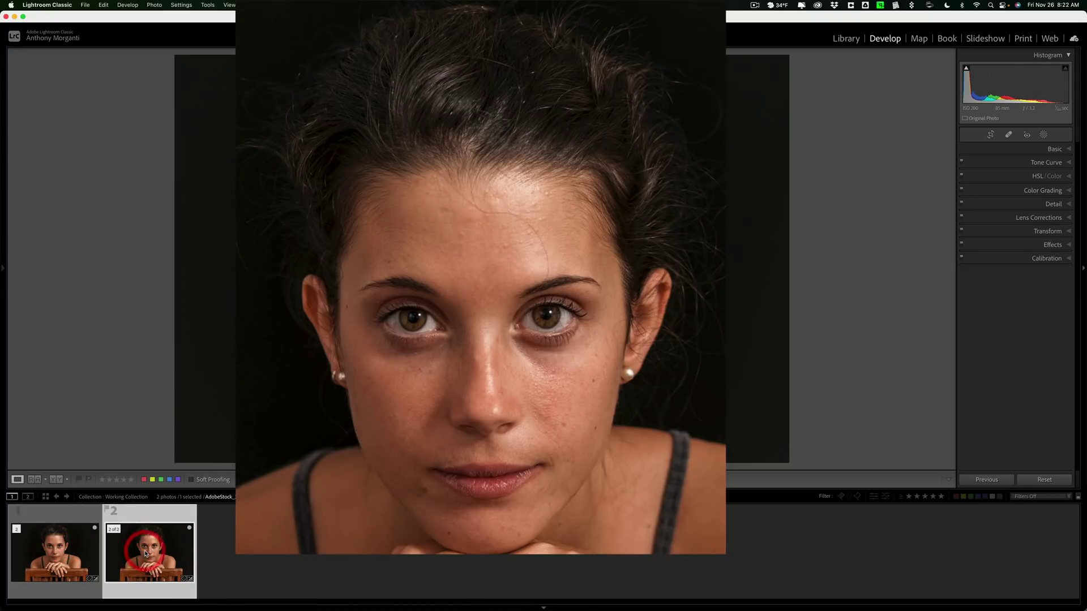
pyautogui.click(52, 556)
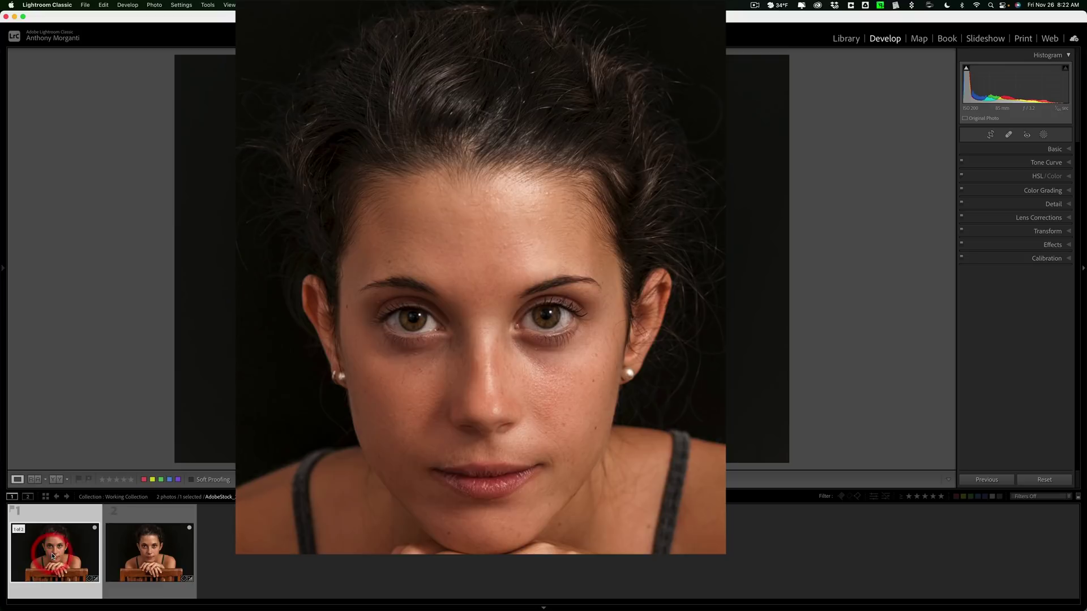
pyautogui.click(151, 557)
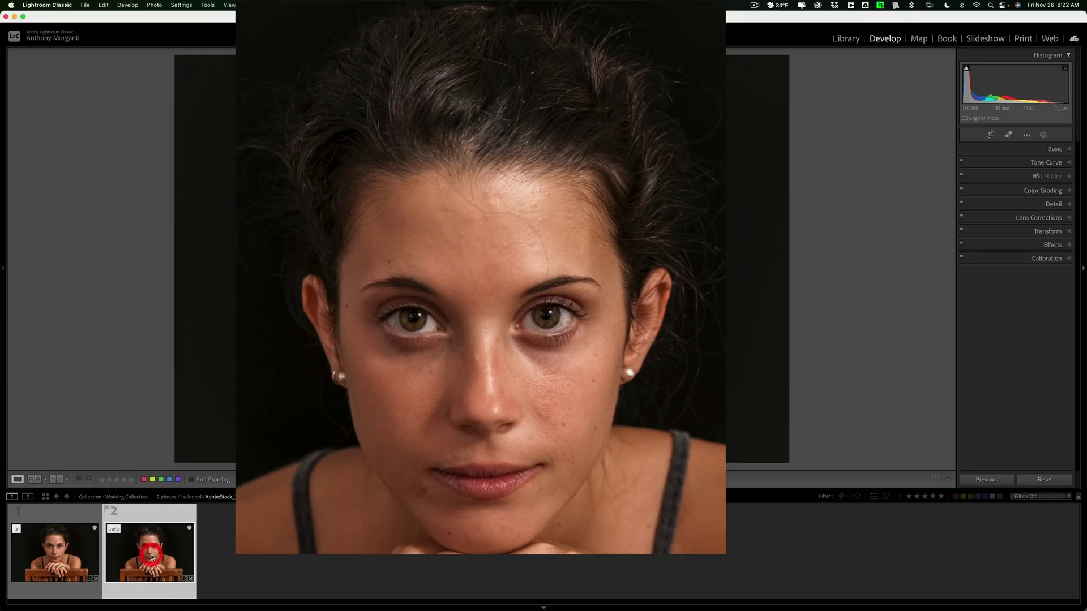
pyautogui.click(69, 551)
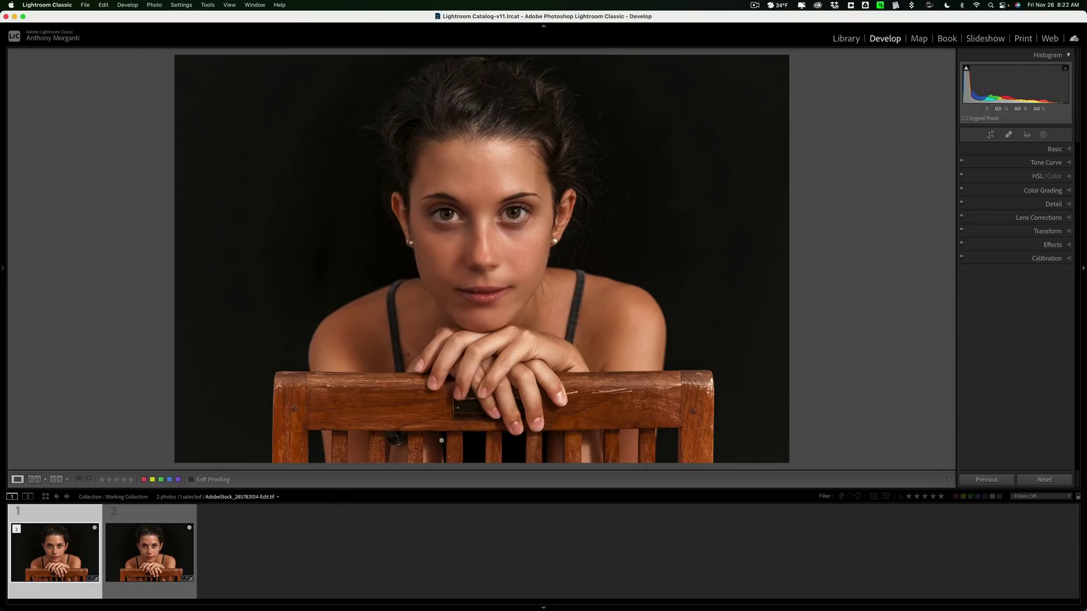
# Compare both photos' Basic panel values, then drop the retouched copy's Saturation to -14
pyautogui.click(1054, 149)
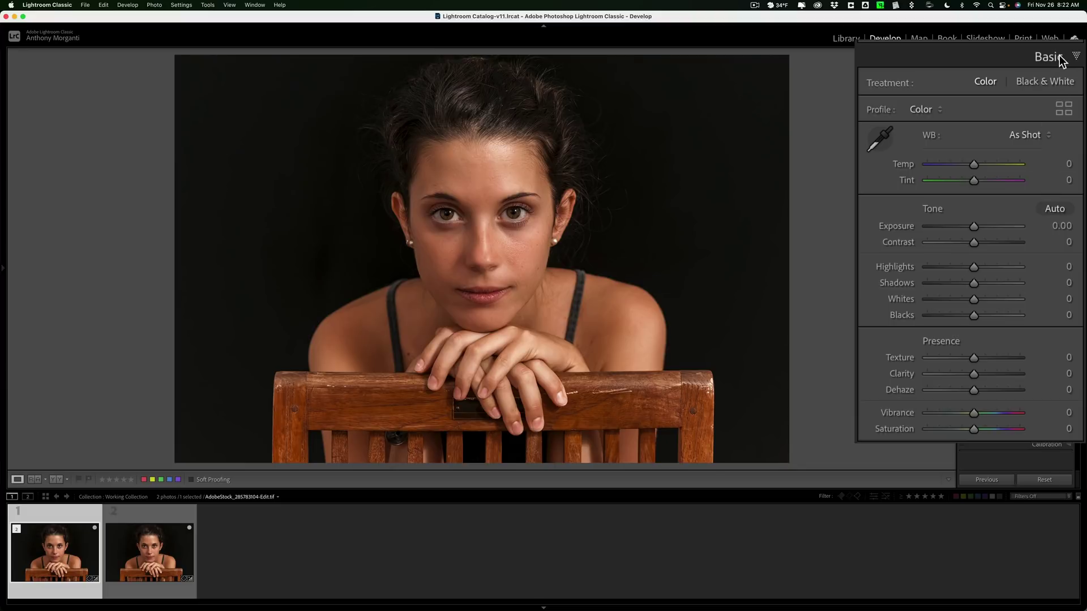
pyautogui.click(1060, 59)
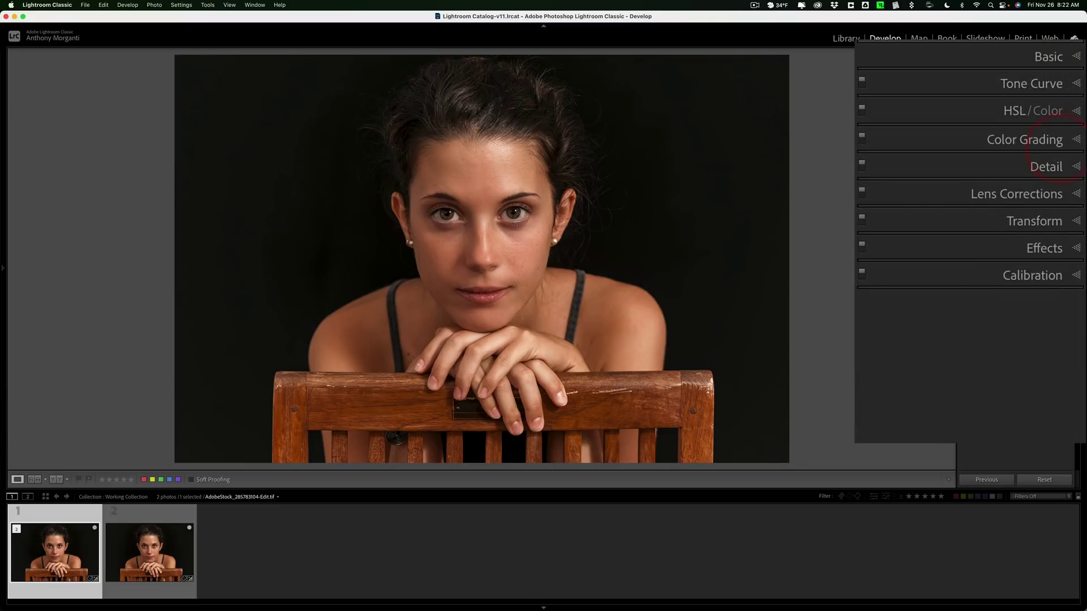
pyautogui.click(163, 558)
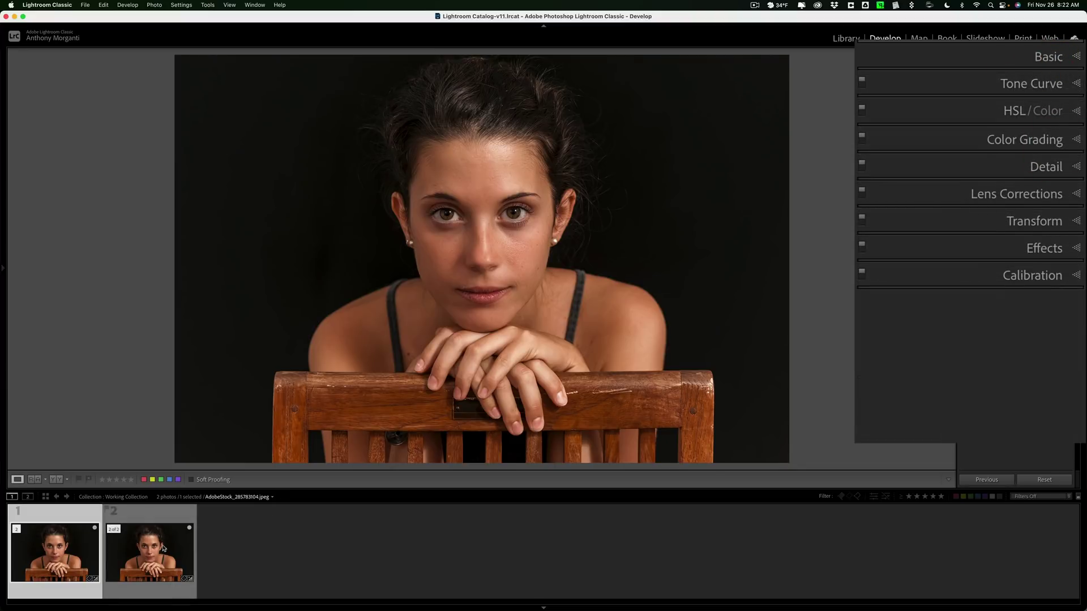
pyautogui.click(1054, 56)
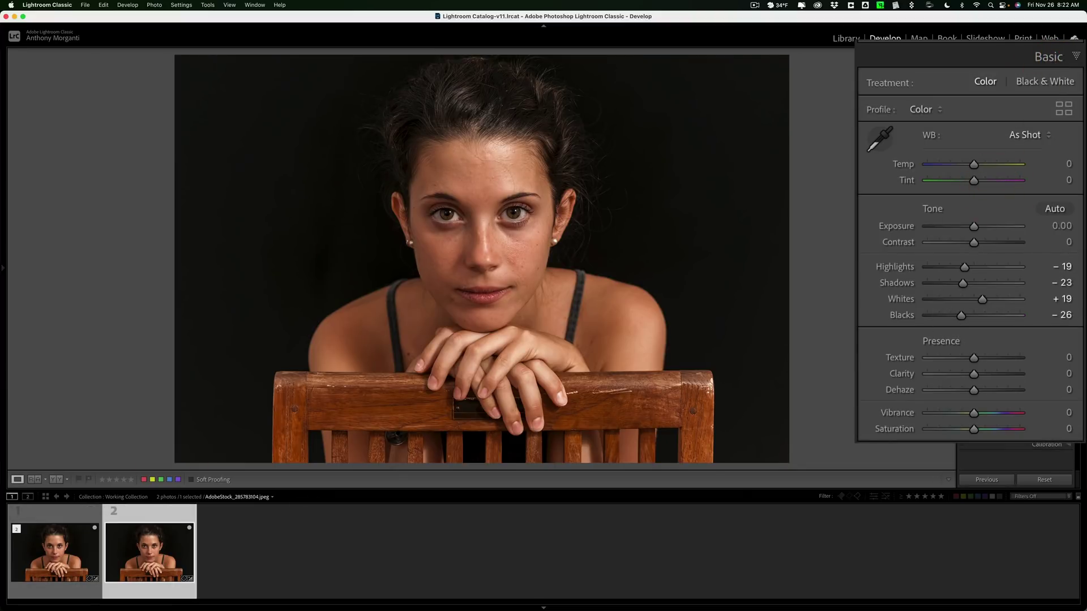
pyautogui.click(68, 544)
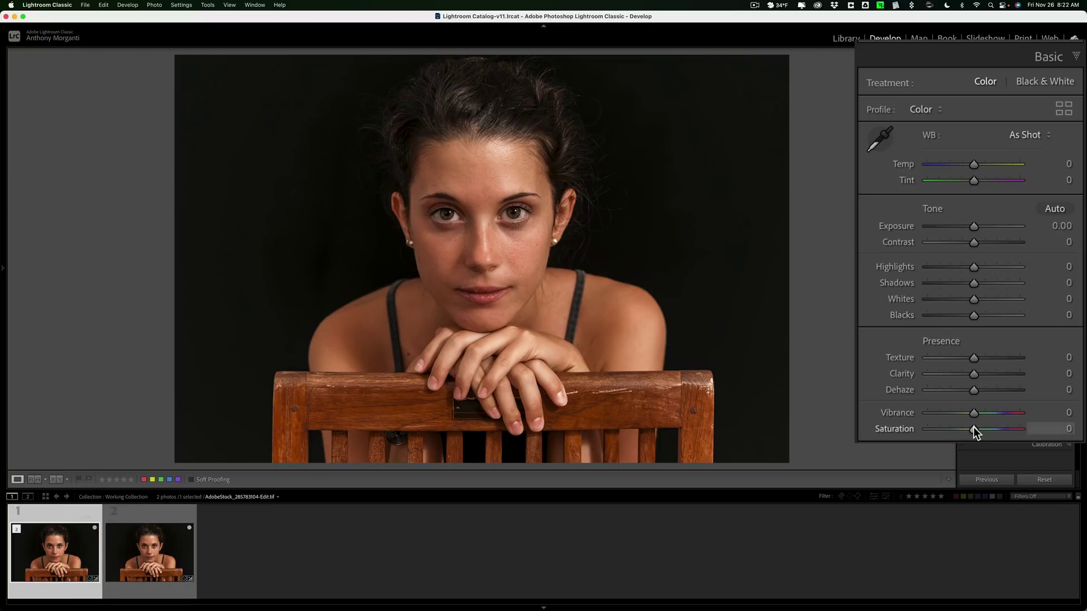
pyautogui.moveTo(974, 432); pyautogui.dragTo(967, 433)
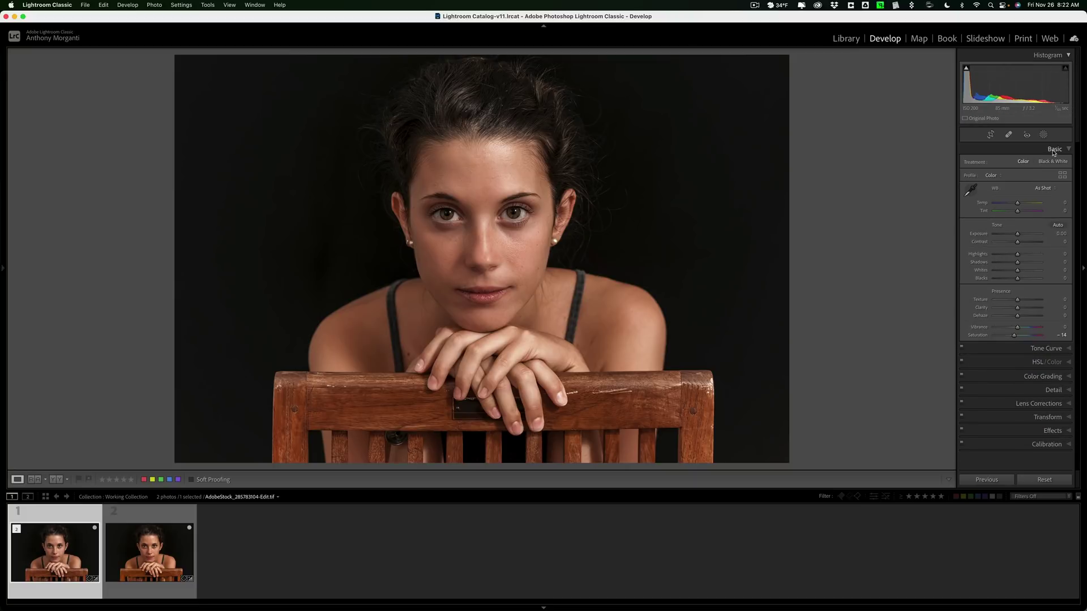
pyautogui.click(1053, 150)
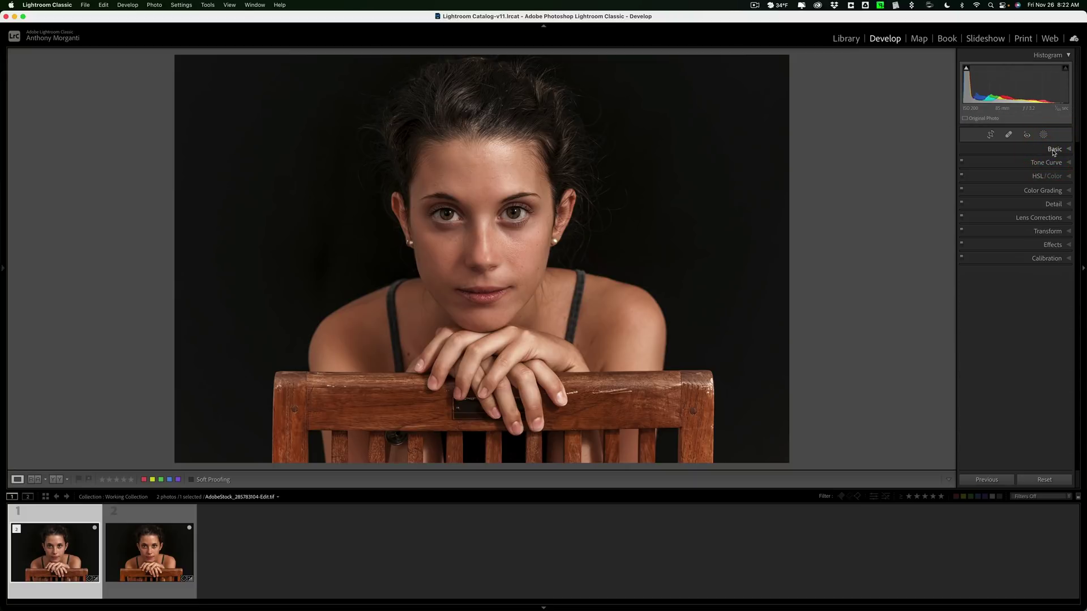